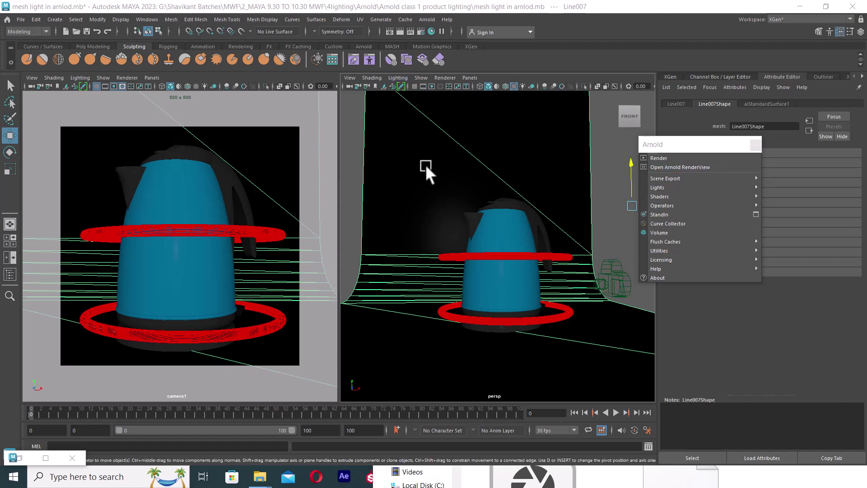
Step: Render a test frame of the kettle, close the preview, and move the Arnold tear-off aside before opening Create > Lights
click(388, 31)
click(536, 91)
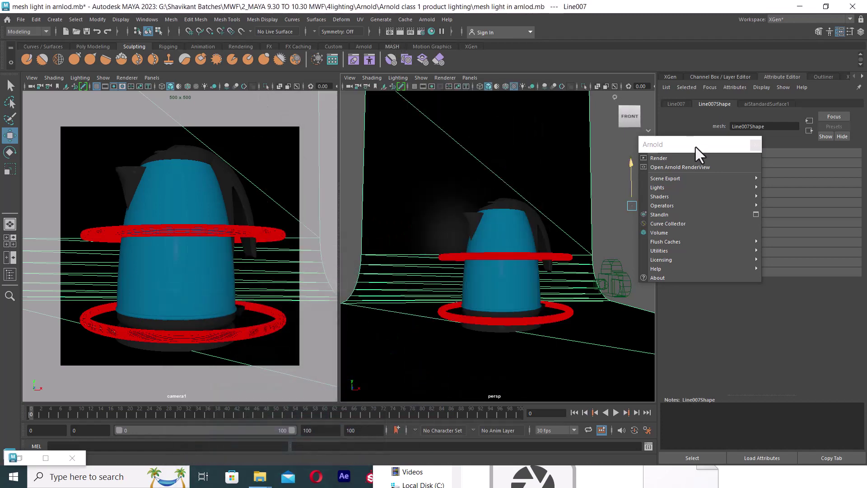
drag(695, 146, 743, 149)
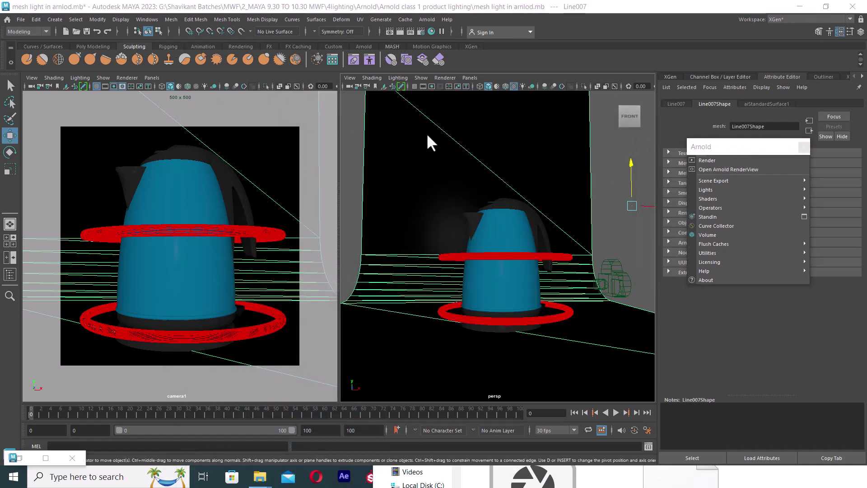
click(58, 19)
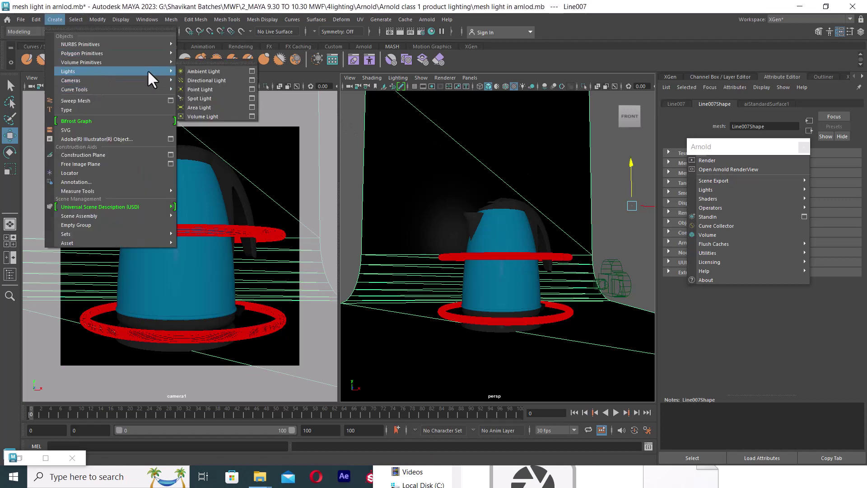
Step: Tear off the Lights menu, create a point light, and raise it above the kettle before opening Render Settings
click(199, 63)
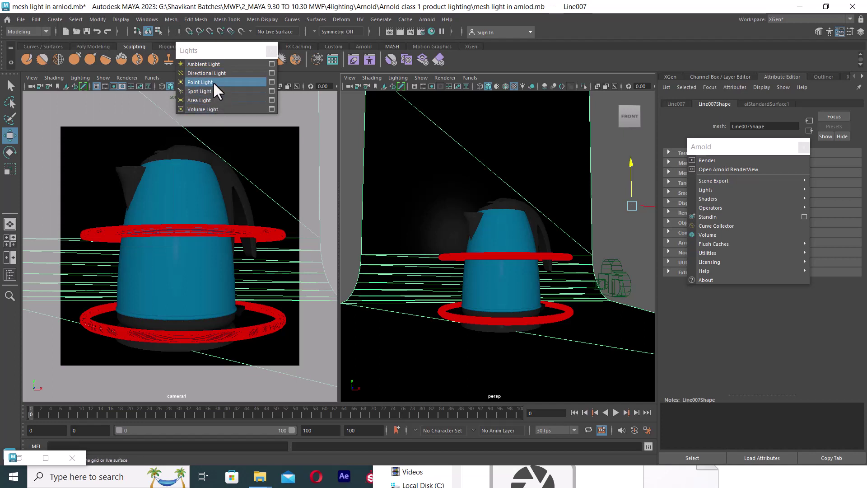
click(212, 81)
drag(182, 284, 194, 90)
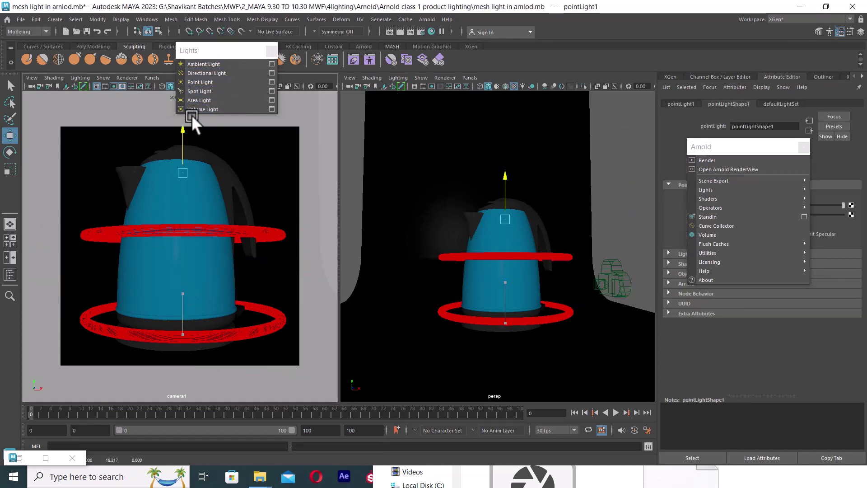
alt+drag(652, 224, 641, 226)
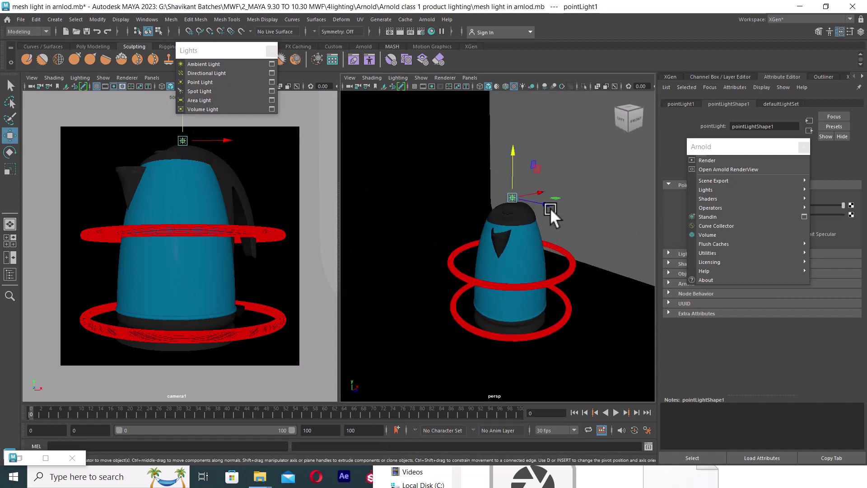
mouse_move(591, 216)
mouse_down()
mouse_move(635, 238)
mouse_move(601, 236)
mouse_up()
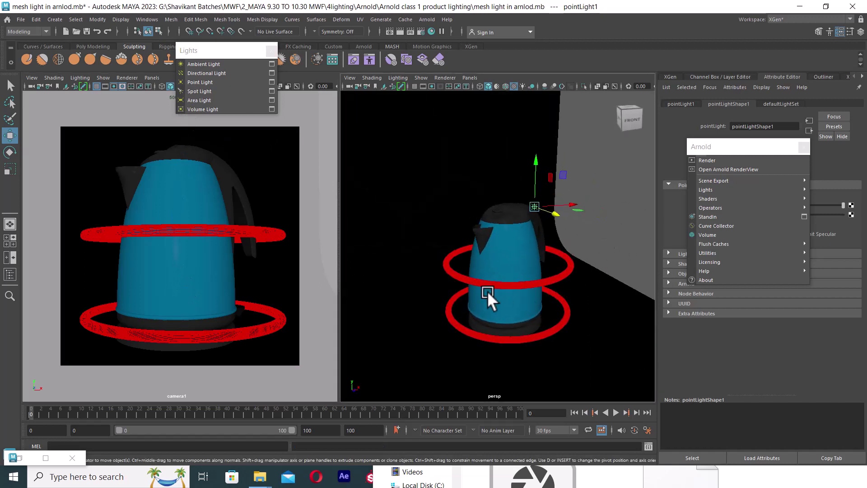
click(422, 33)
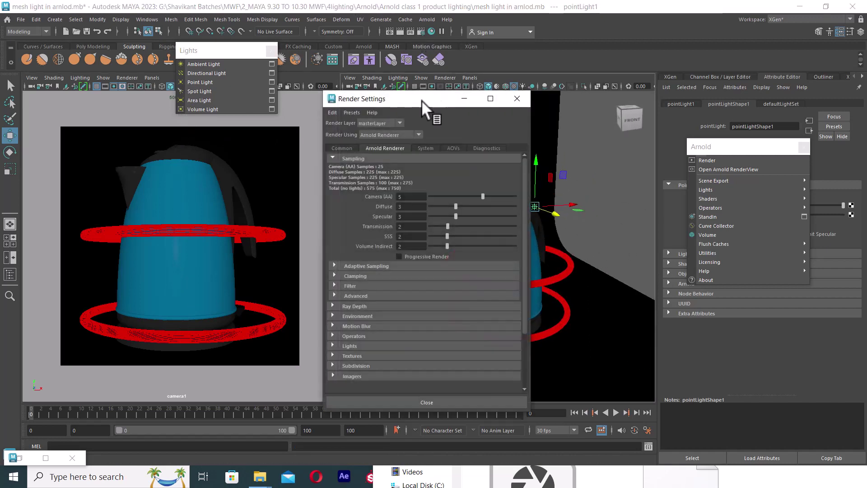
Step: Enter Arnold sampling values Camera (AA) 3, Diffuse 2 and Specular 2
double_click(406, 197)
text(2)
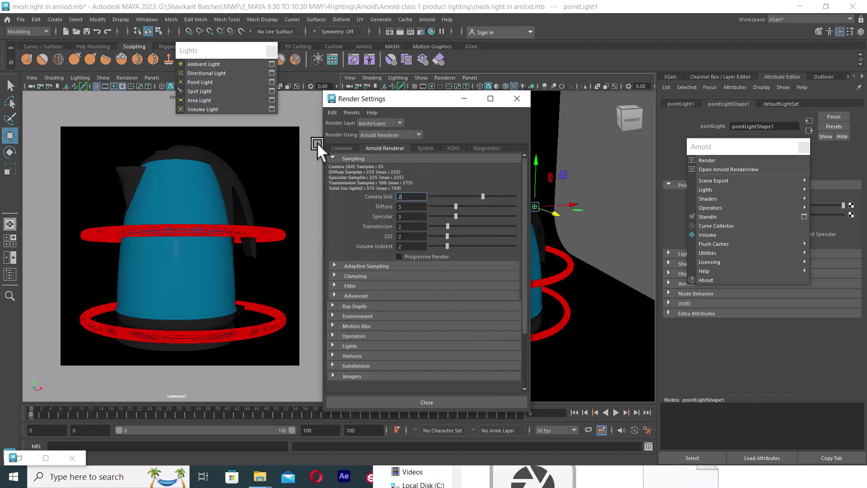
key(BackSpace)
text(3)
key(Tab)
text(2)
key(Tab)
text(2)
key(Return)
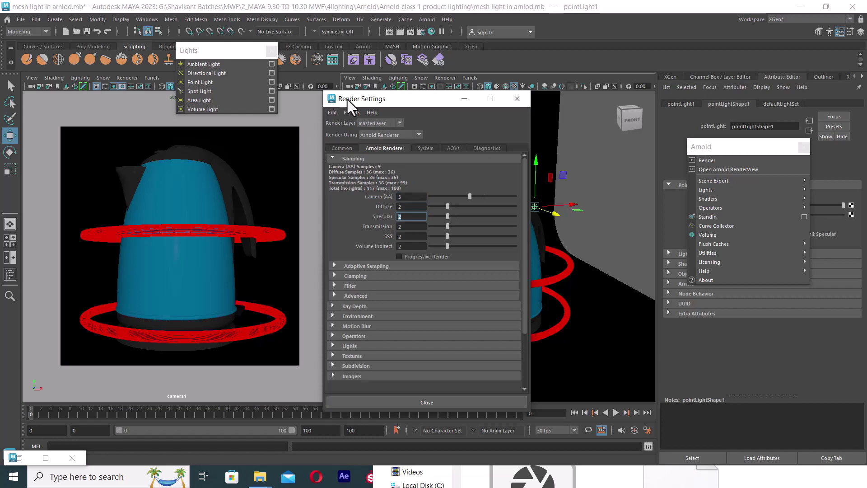
Step: Move the Render Settings window aside and select both torus lights
drag(449, 101, 420, 295)
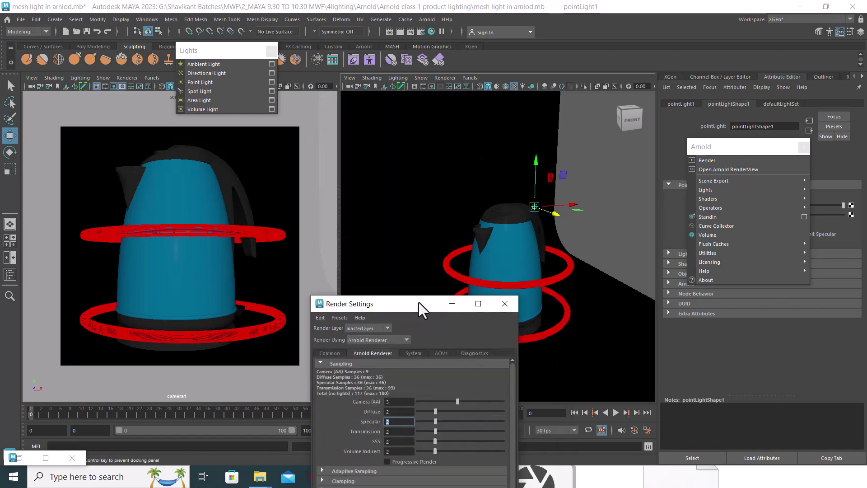
click(568, 268)
click(564, 314)
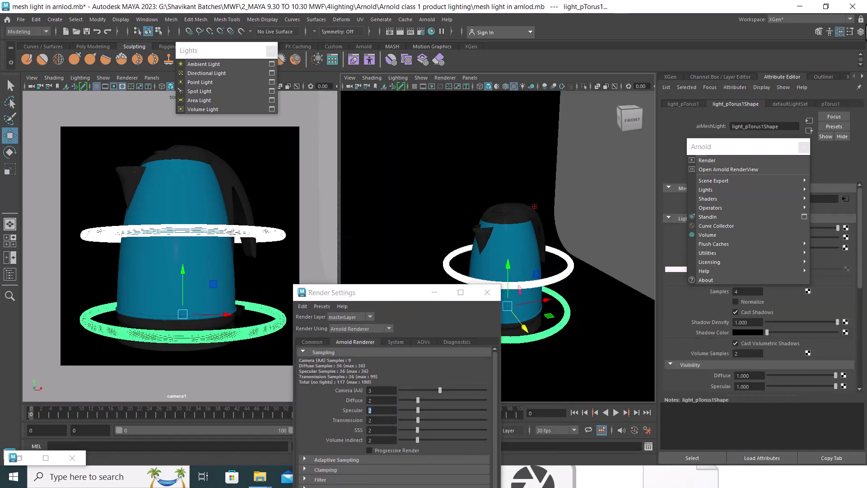
Step: Hide the torus lights on a new display layer and move the point light behind the kettle
key(ctrl+a)
click(858, 377)
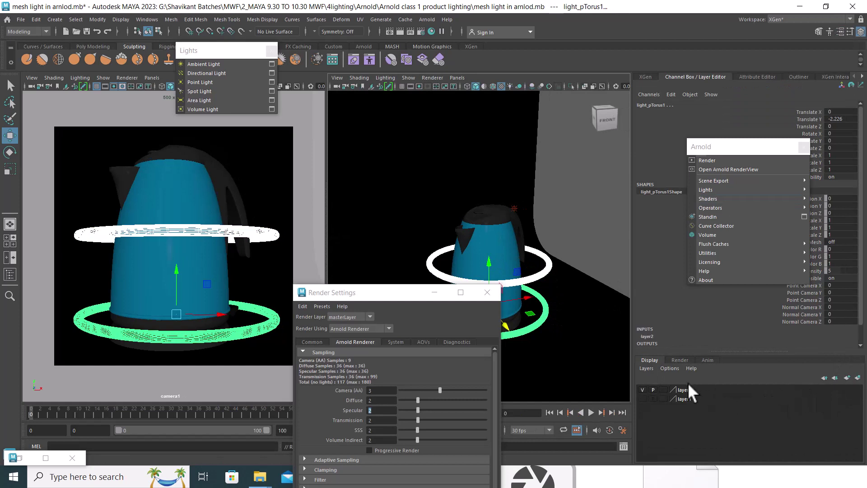
click(641, 390)
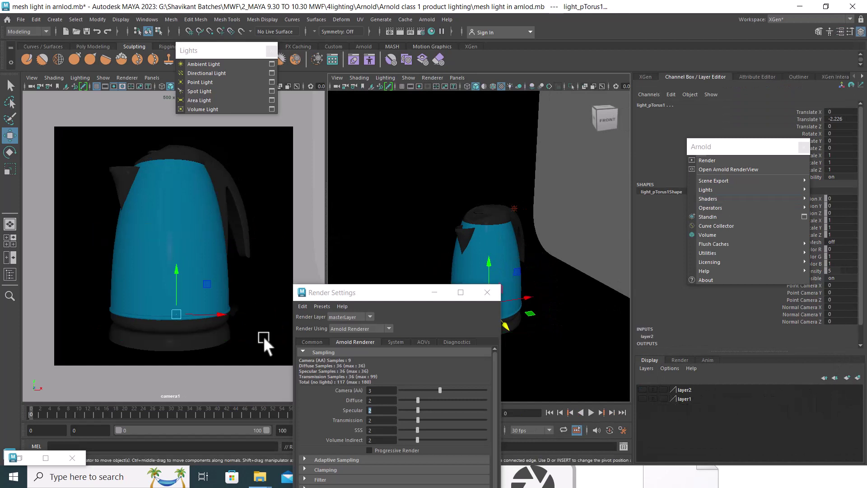
click(515, 207)
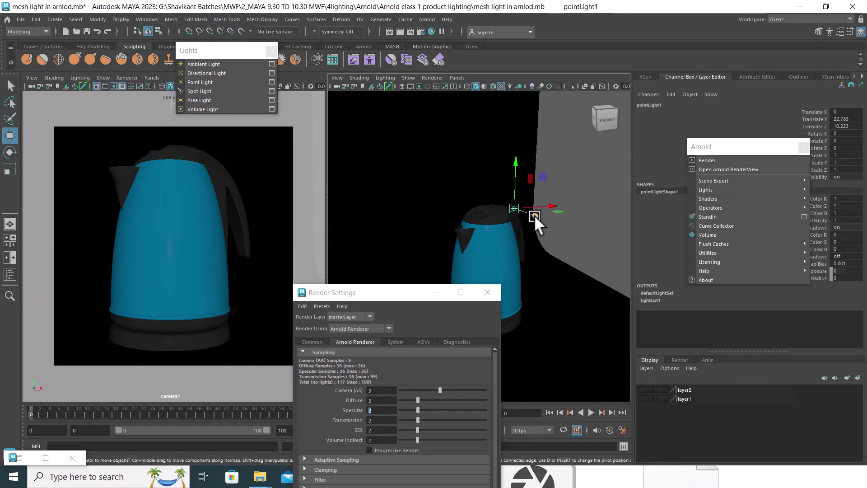
drag(535, 217, 543, 261)
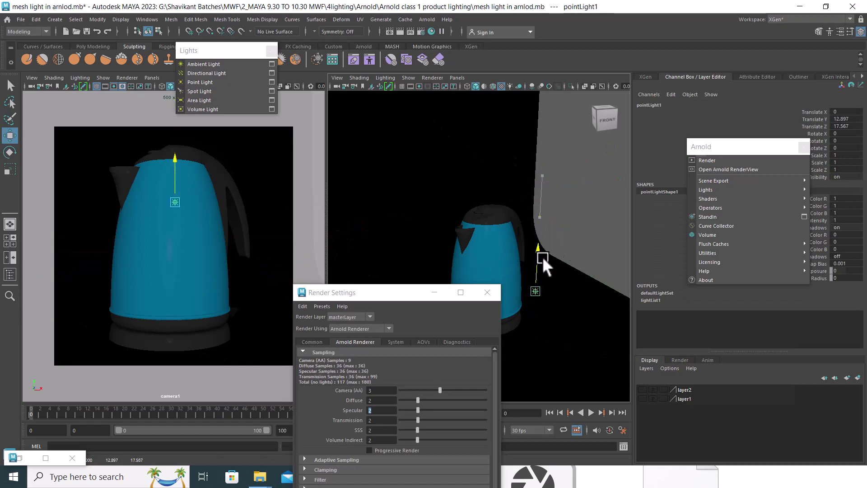
Step: Test-render the scene, close the preview, and show the Outliner
click(269, 190)
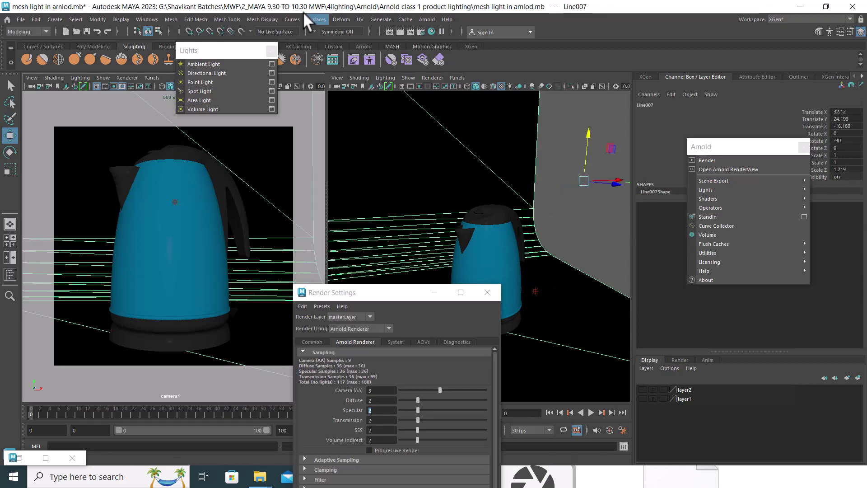
click(398, 31)
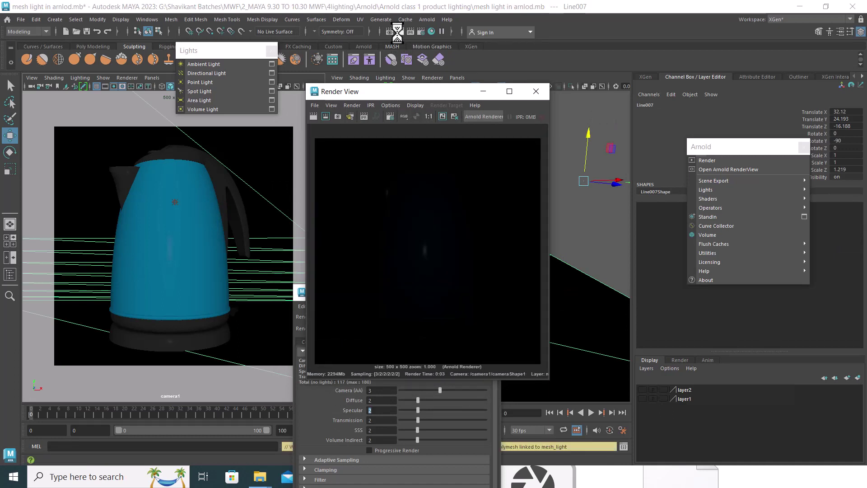
click(537, 91)
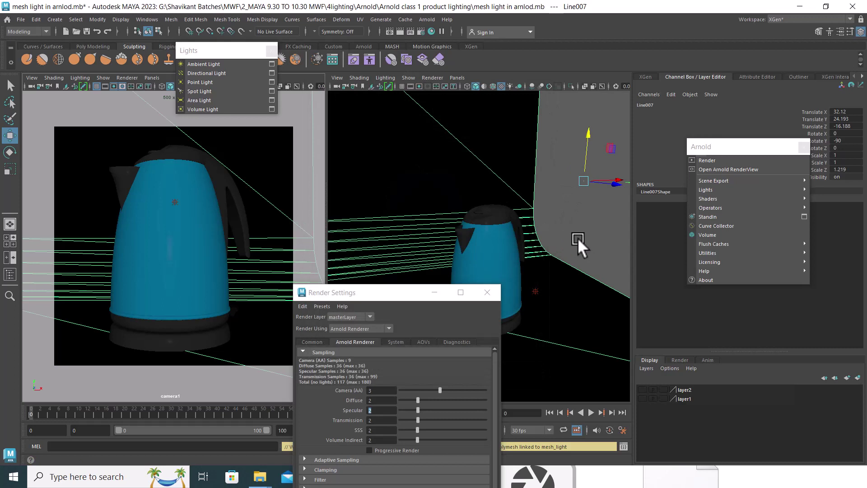
click(10, 274)
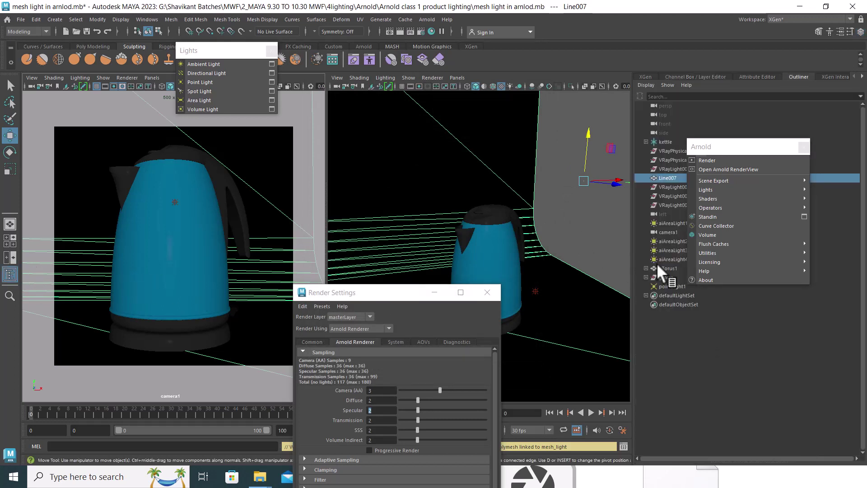
Step: Select pointLight1 in the Outliner, close the floating Arnold menu, and render the frame again
drag(747, 146, 776, 105)
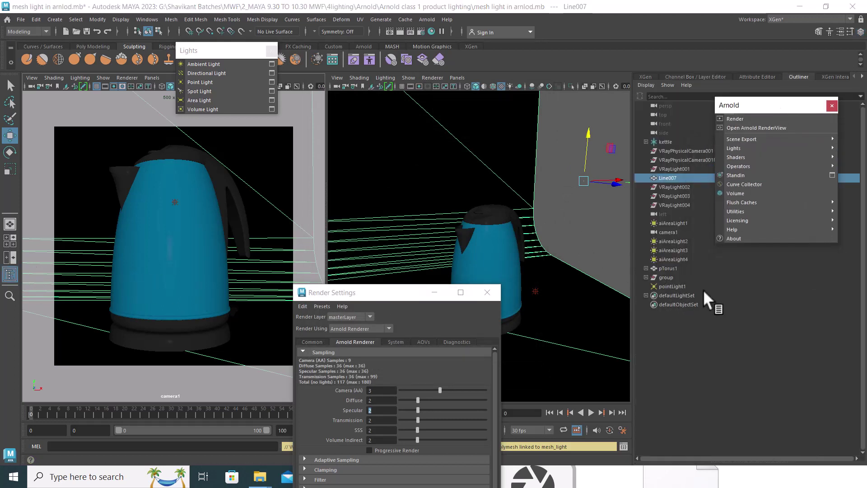
click(671, 287)
key(ctrl+a)
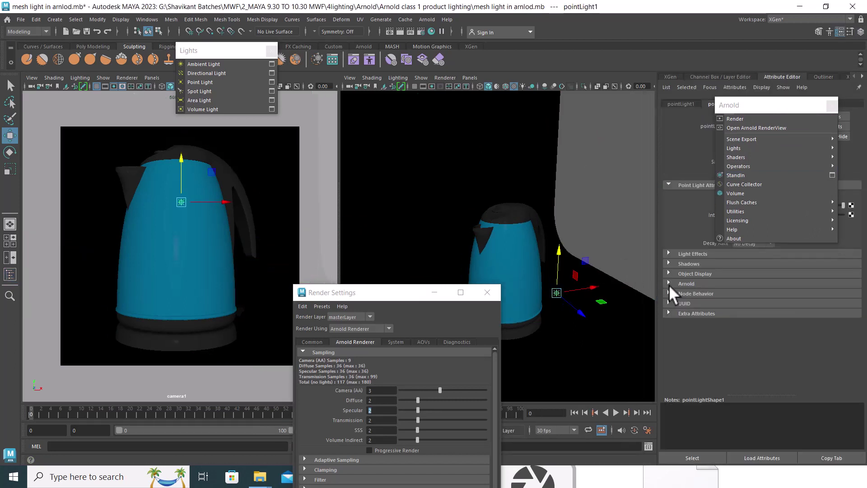
drag(794, 106, 633, 98)
click(669, 96)
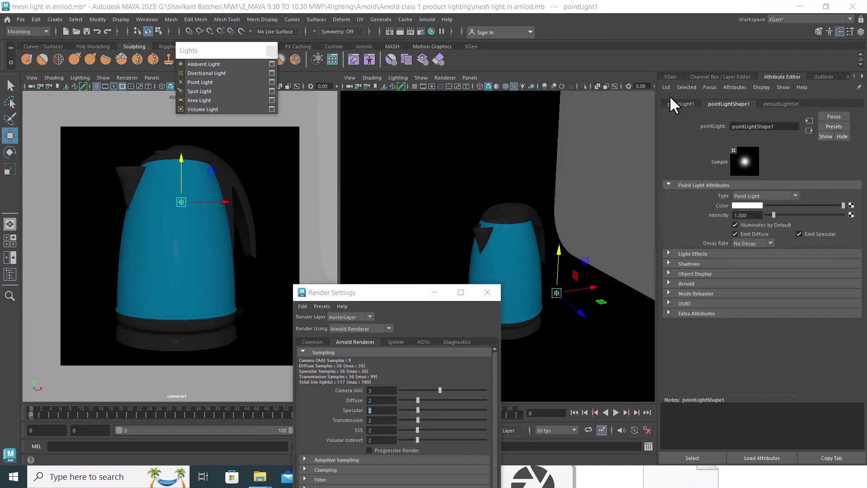
double_click(745, 215)
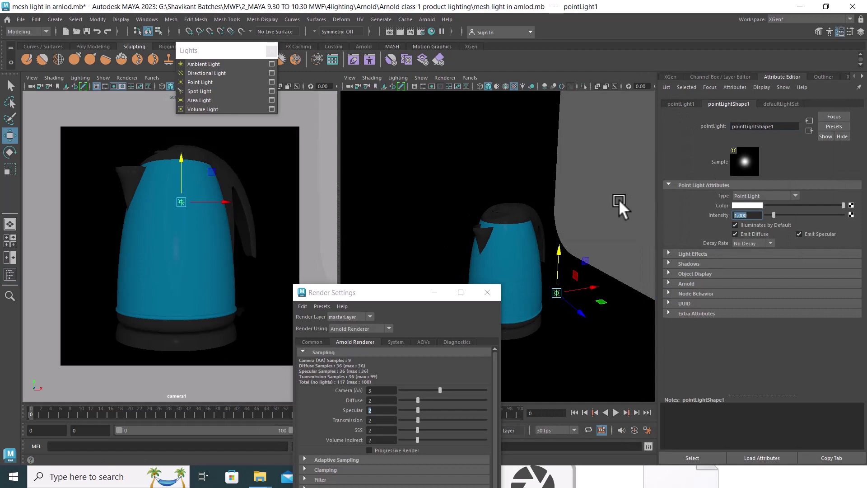
text(5.000)
click(153, 177)
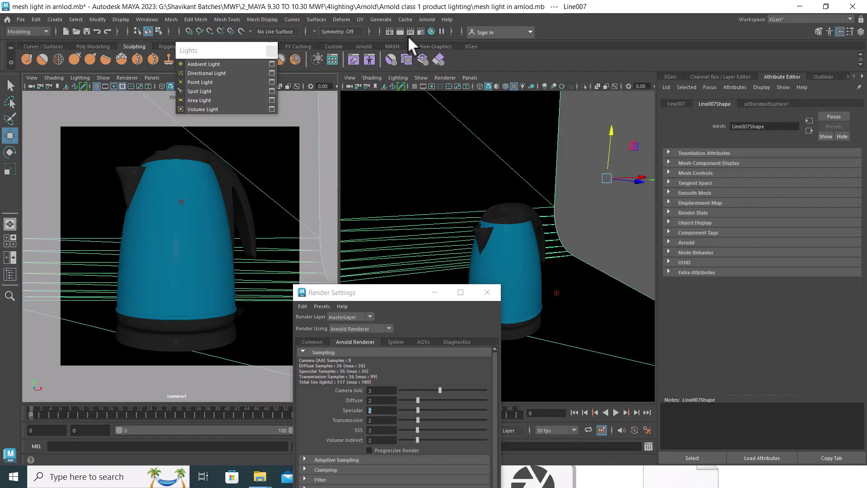
click(399, 32)
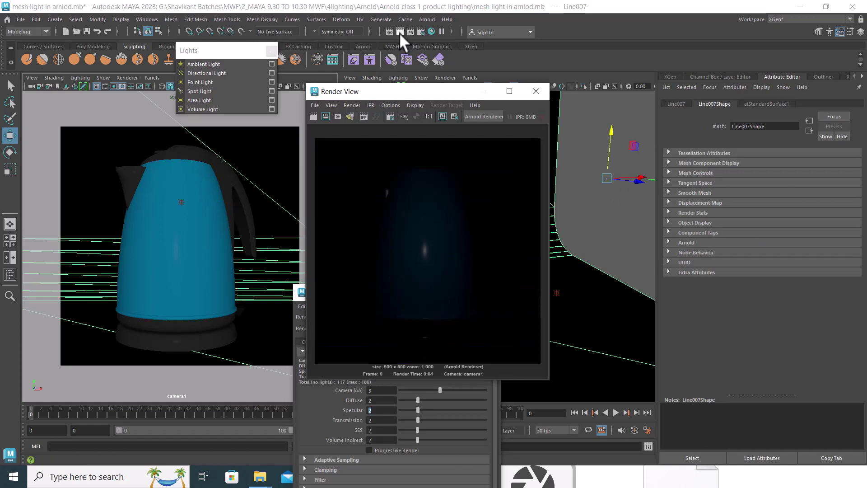
drag(453, 91, 363, 237)
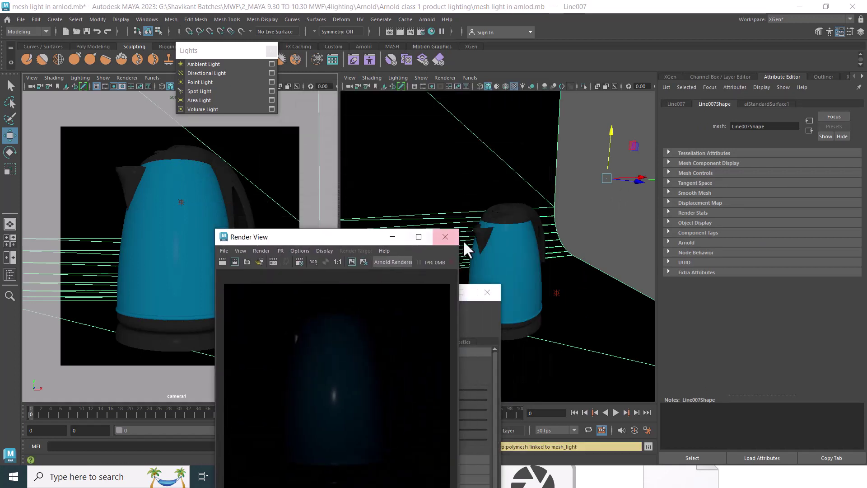
Step: Set pointLight1's intensity to 20 and open the Arnold RenderView
click(557, 291)
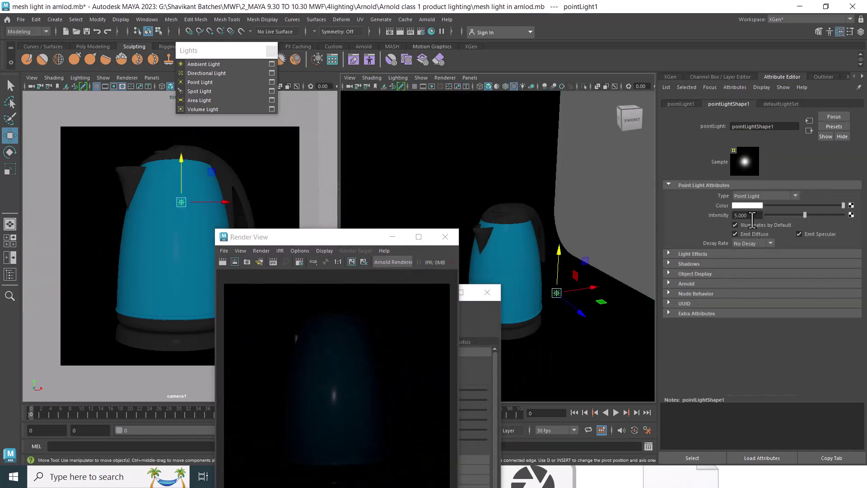
text(20)
key(Return)
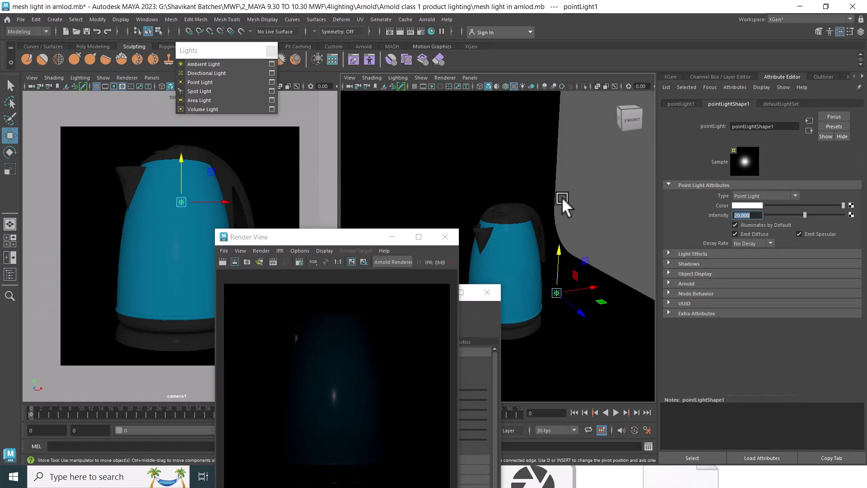
click(427, 19)
click(459, 45)
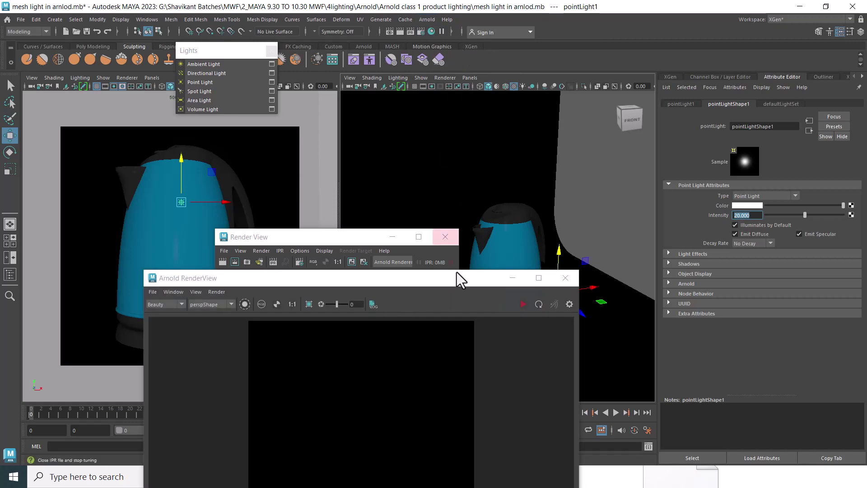
Step: Start the Arnold IPR render and set the point light's intensity to 50
click(521, 305)
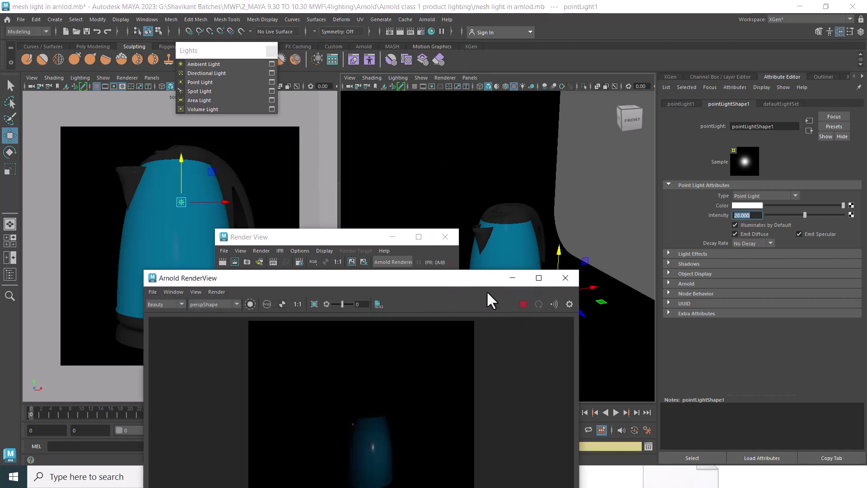
drag(486, 291, 302, 236)
click(294, 170)
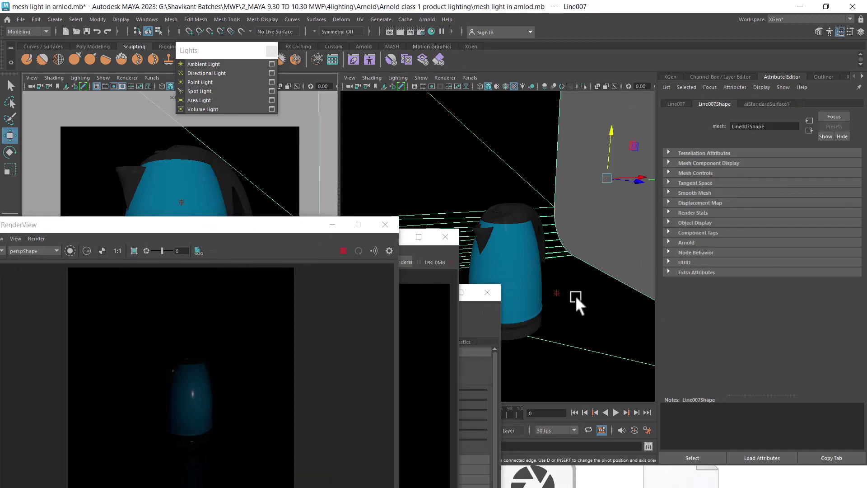
click(556, 293)
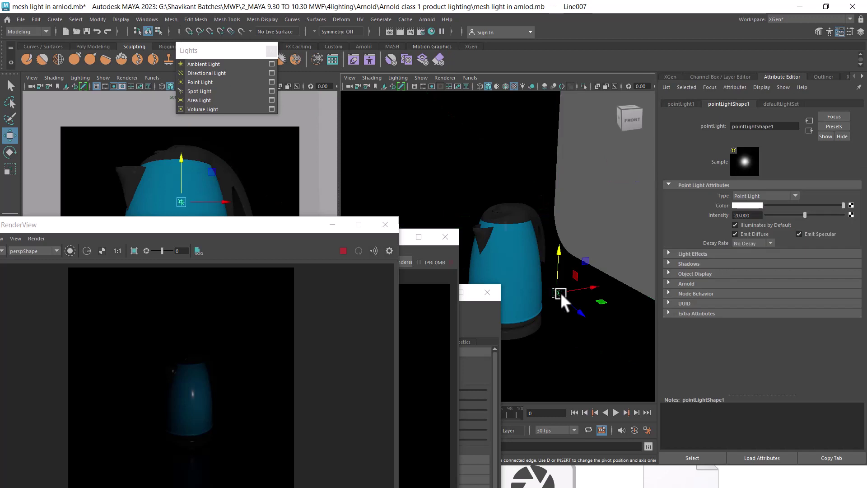
click(754, 215)
text(50)
key(Return)
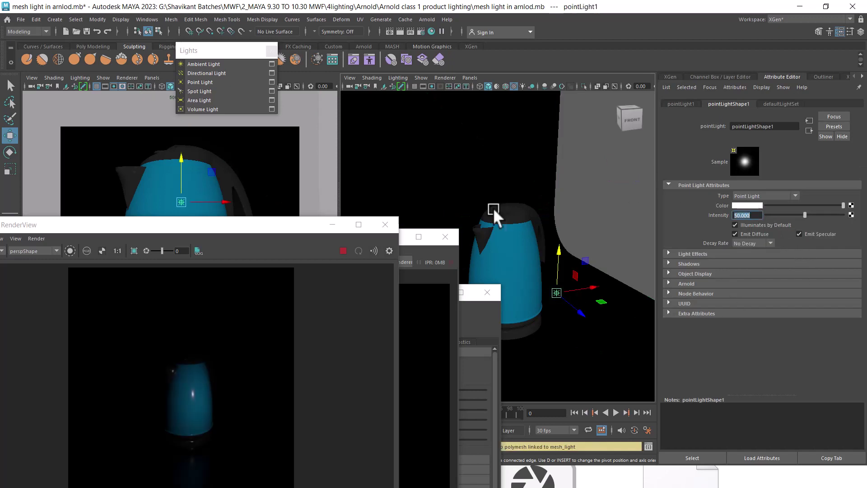
Step: Close the older render window and raise the point light's intensity to 100
drag(249, 228, 347, 156)
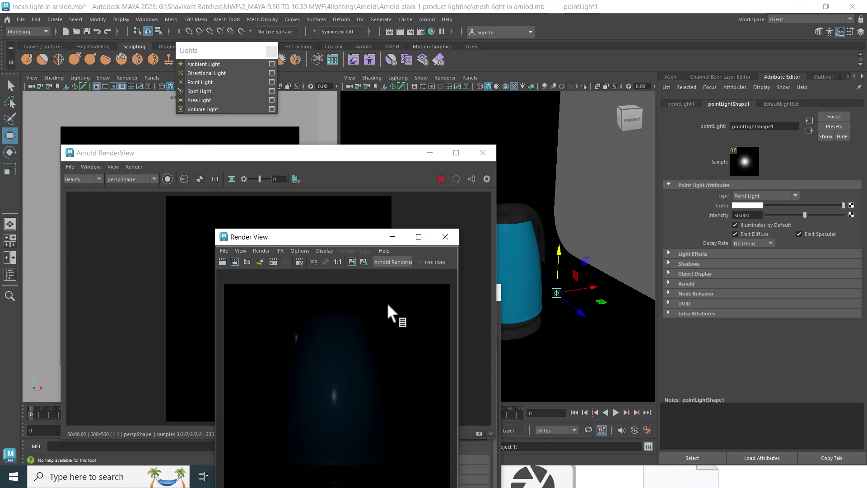
click(446, 237)
double_click(755, 216)
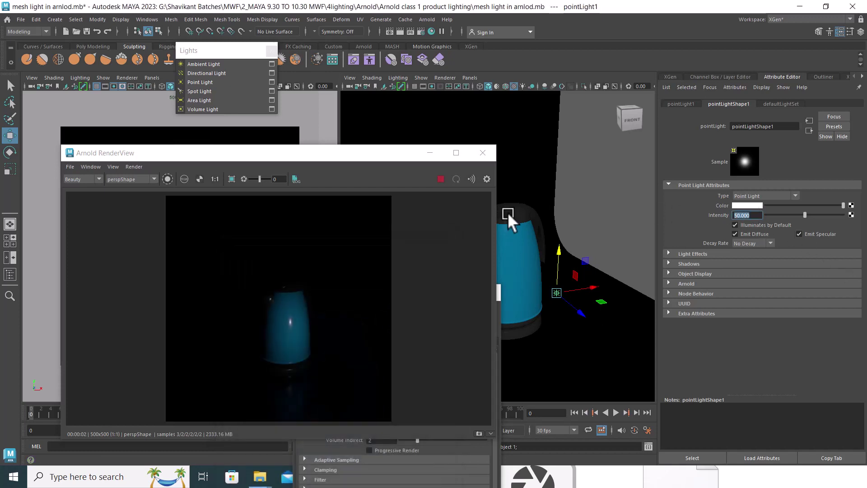
text(1)
key(Return)
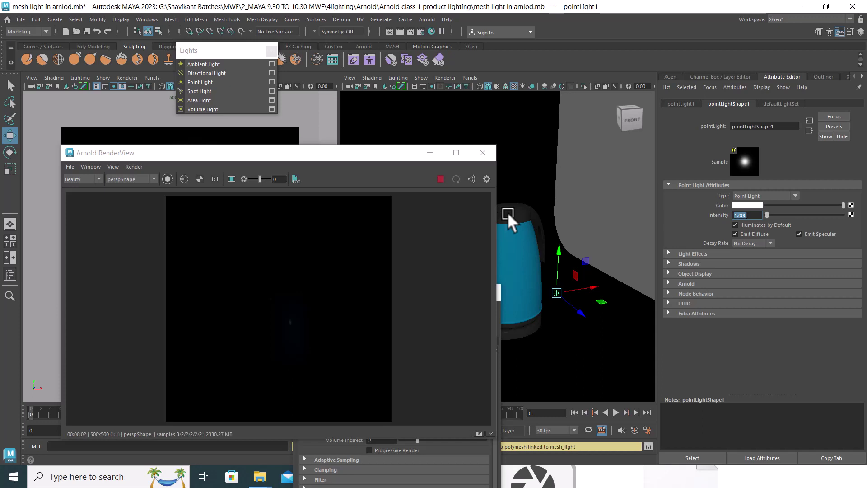
text(1)
key(Return)
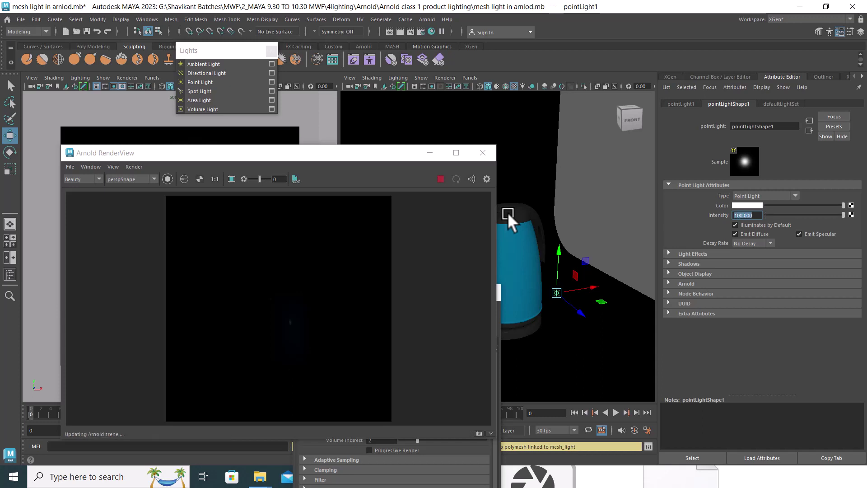
drag(375, 153, 587, 267)
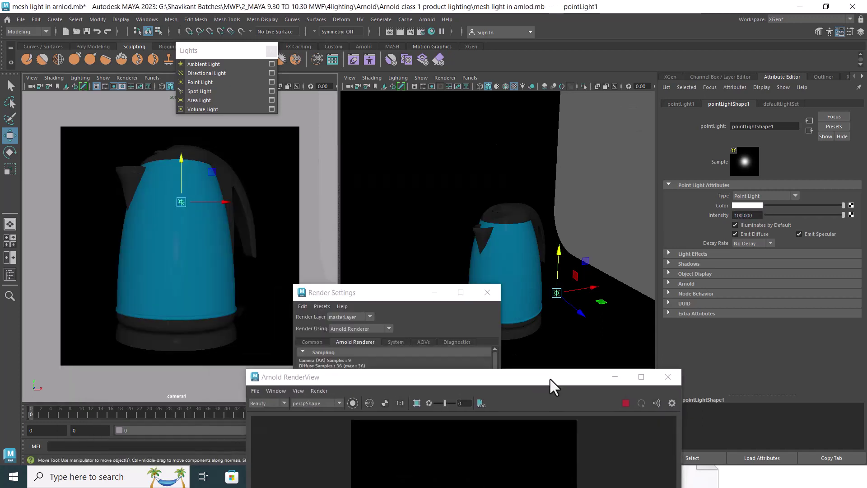
click(288, 200)
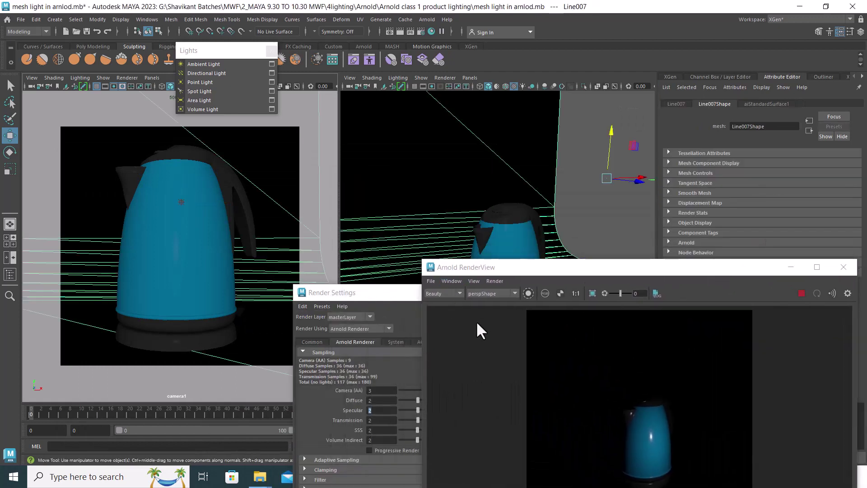
Step: Stop the IPR, move pointLight1 to the kettle's upper left, and duplicate it to the right side
click(800, 294)
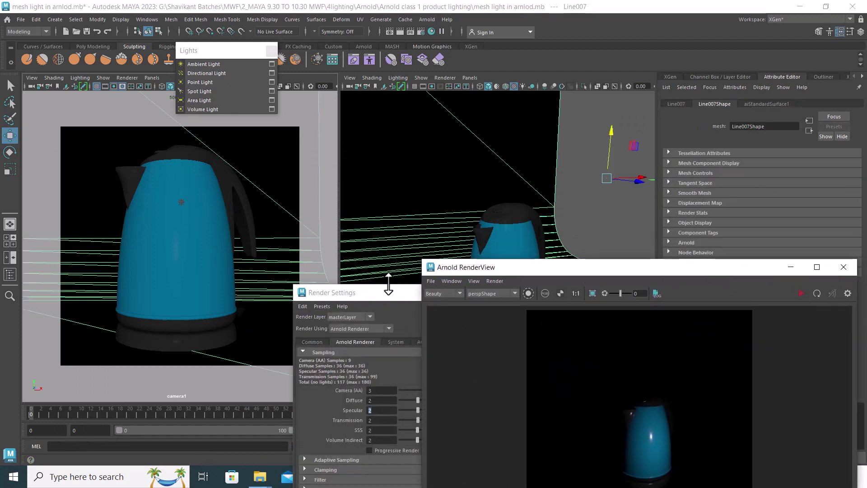
click(843, 267)
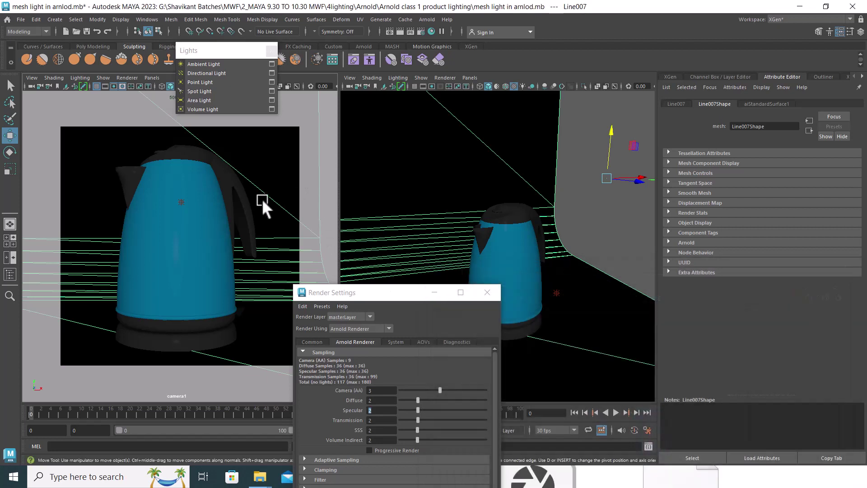
click(182, 201)
drag(185, 202, 187, 130)
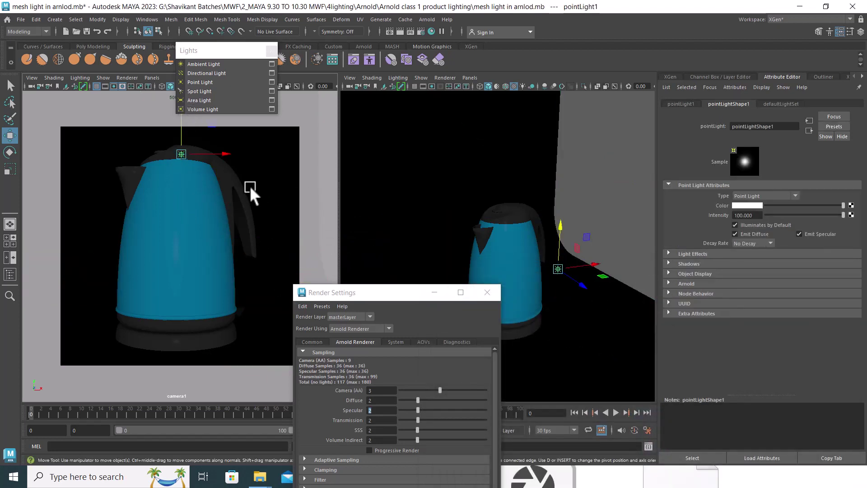
drag(227, 151, 134, 161)
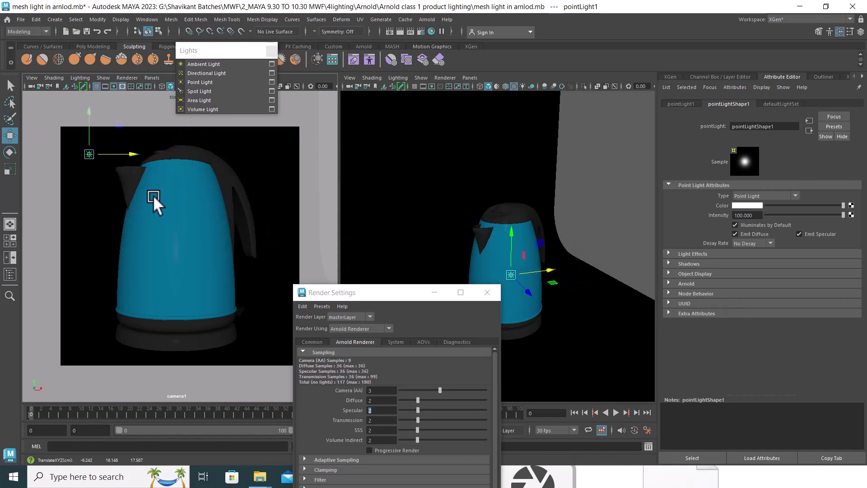
key(ctrl+d)
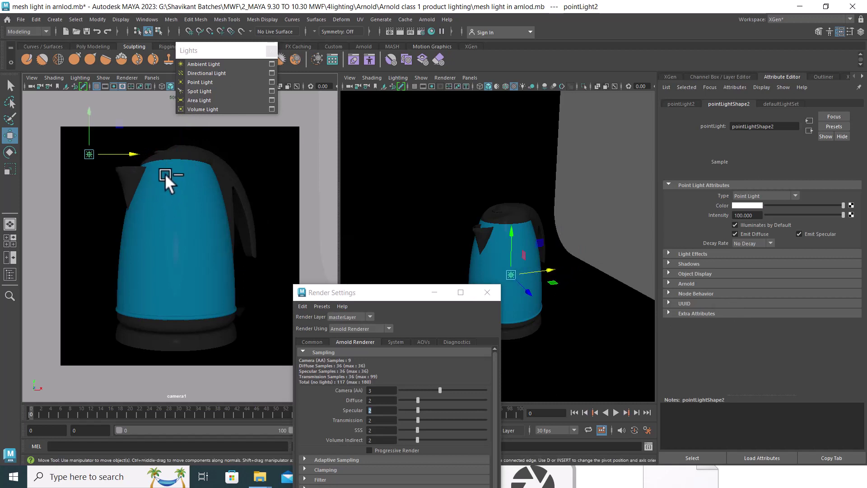
drag(132, 153, 307, 169)
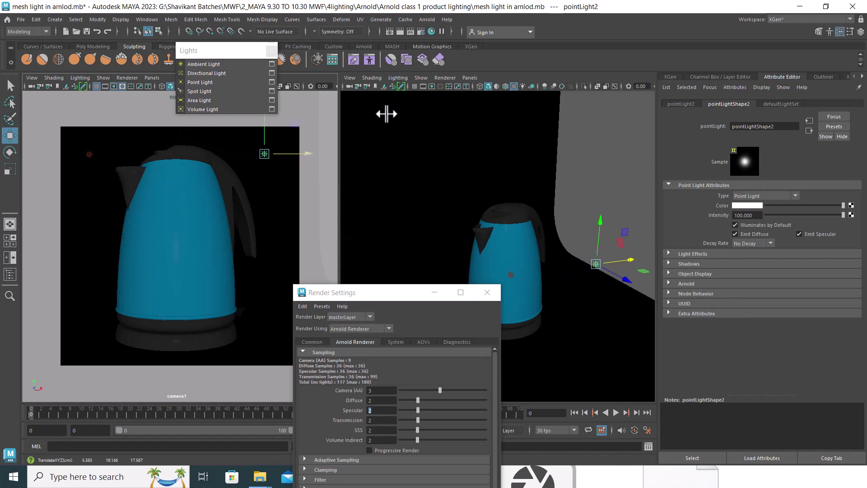
Step: Render the frame, select pointLight1, and expand its Shadows to reach Raytrace Shadow Attributes
click(398, 30)
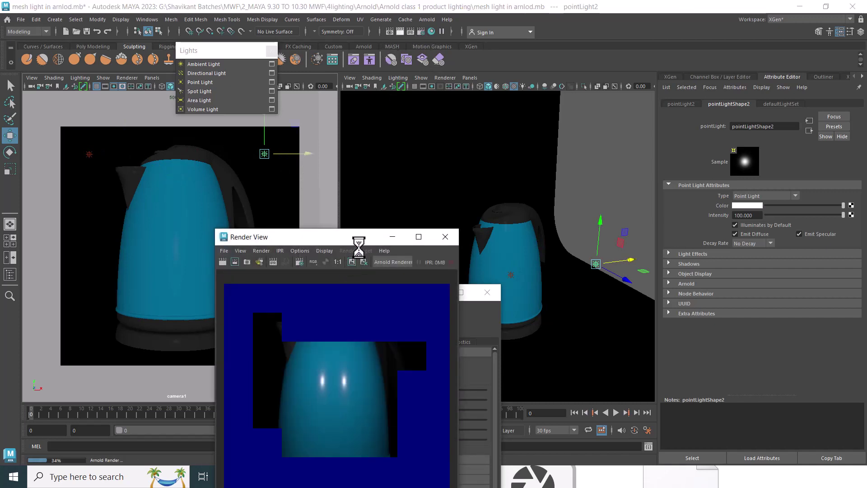
drag(356, 239, 415, 106)
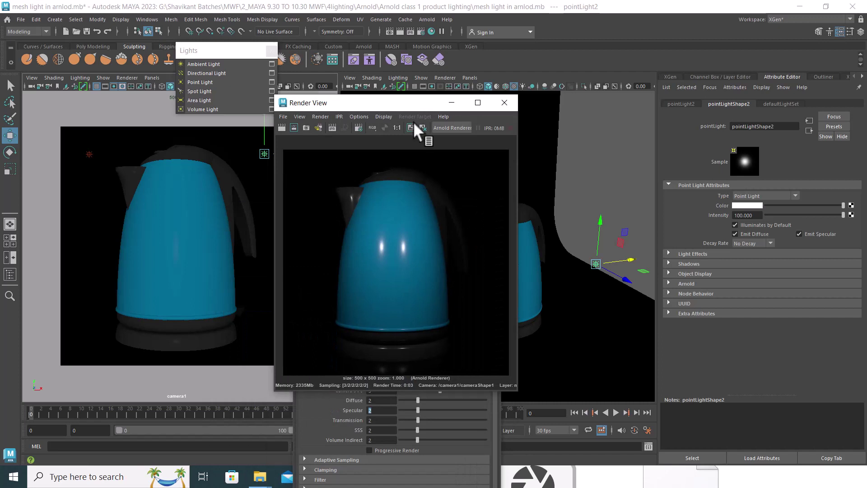
click(89, 154)
click(689, 263)
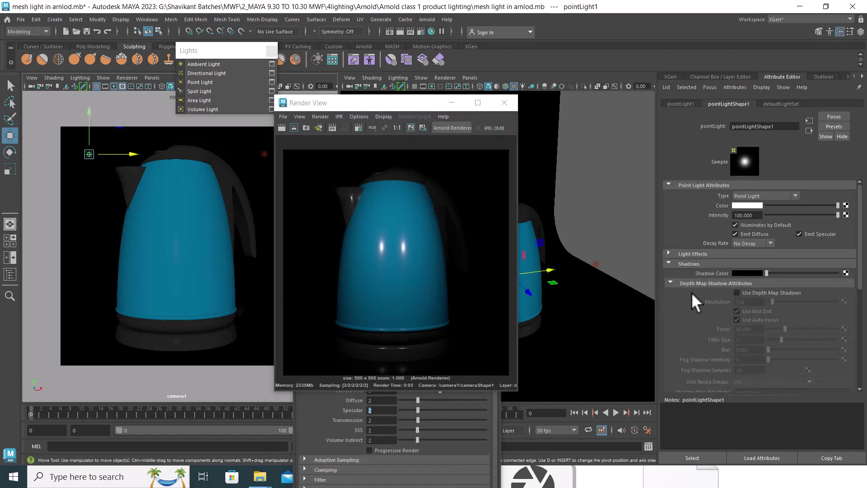
scroll(772, 300, down, 3)
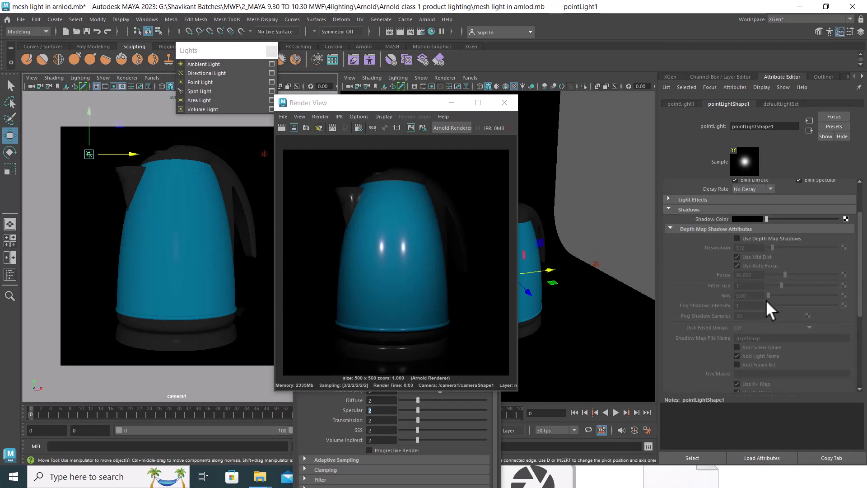
scroll(773, 340, down, 6)
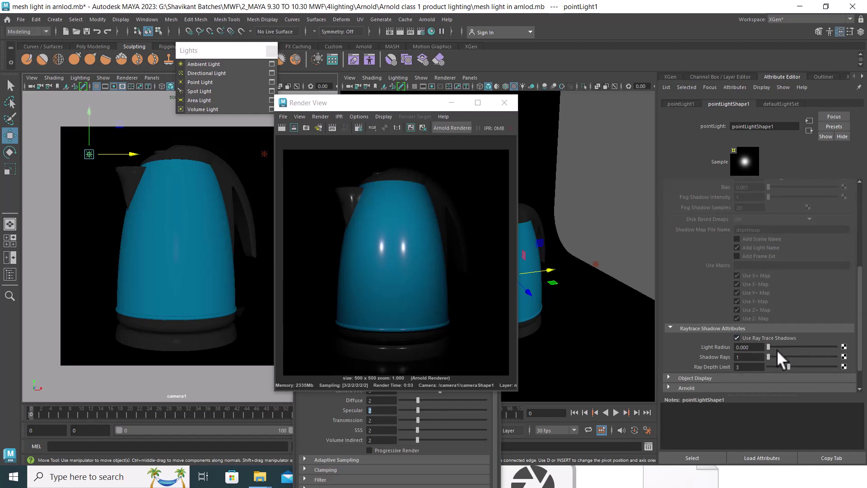
Step: Set Arnold ray depth Diffuse and Specular to 5 and pointLight1 Shadow Rays to 5, then close Render View
drag(403, 105, 559, 158)
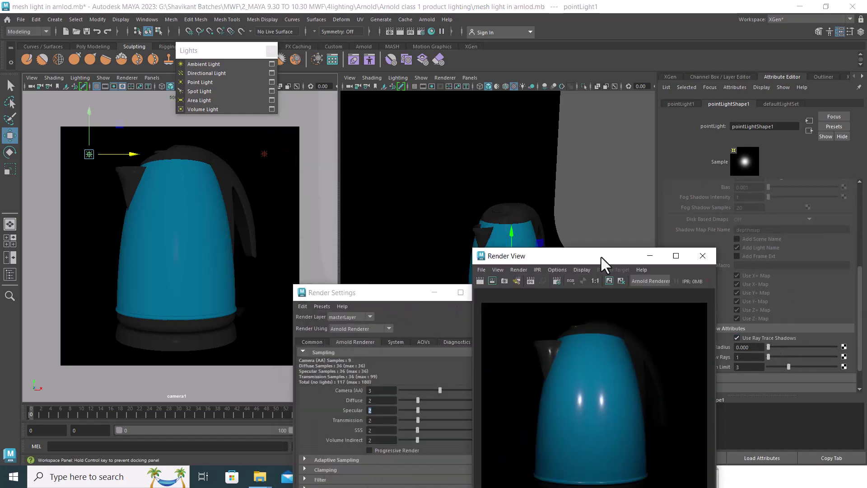
drag(369, 297, 373, 83)
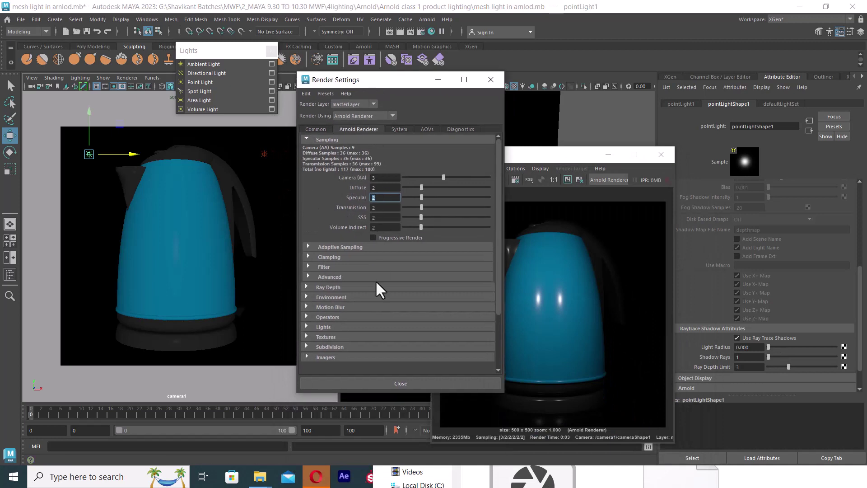
click(337, 286)
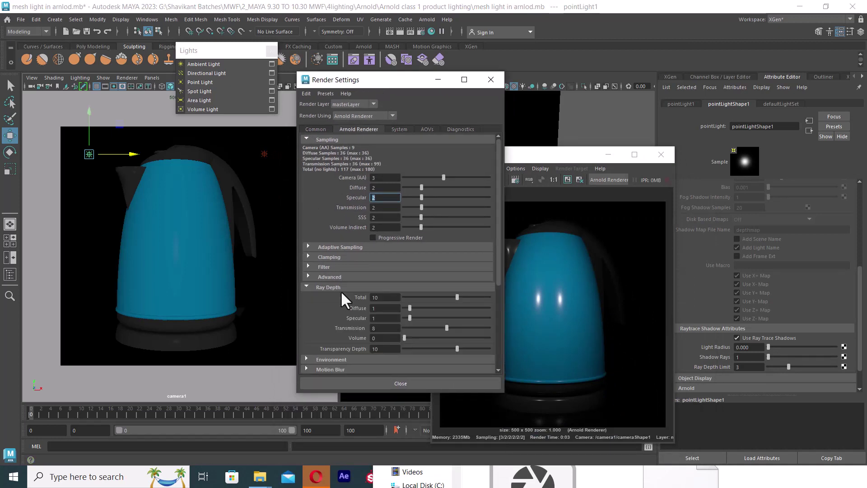
text(3)
click(383, 298)
key(Tab)
text(5)
key(Tab)
text(5)
key(Return)
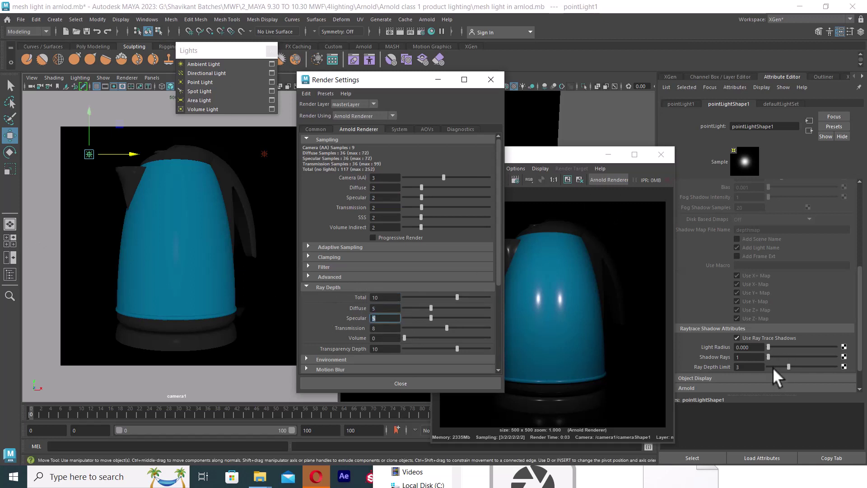
drag(770, 356, 773, 356)
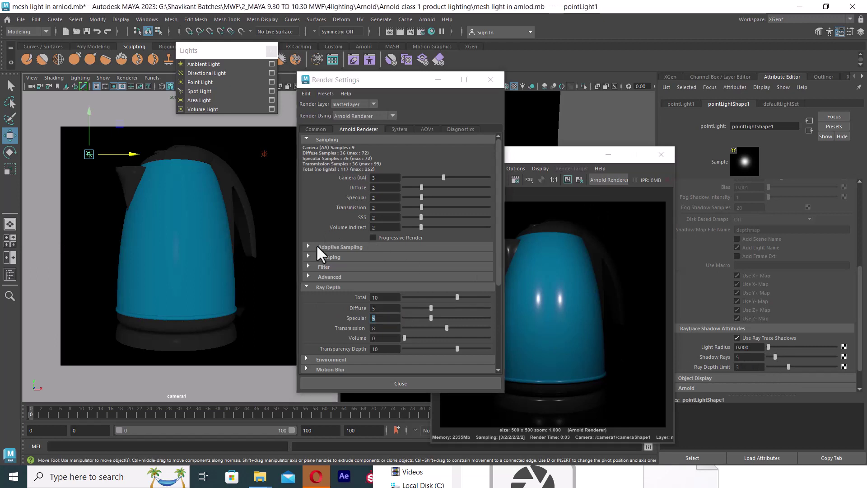
click(661, 154)
Step: Close Render Settings, move pointLight2 left, and render a fresh frame
click(511, 91)
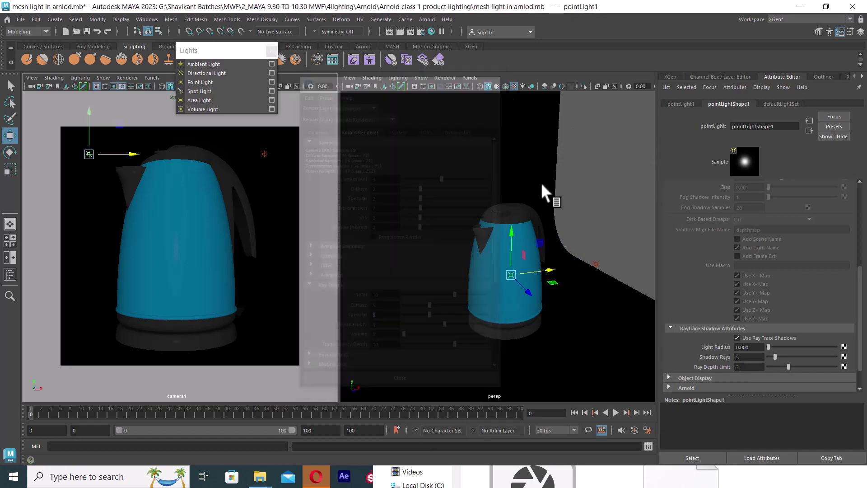
click(615, 253)
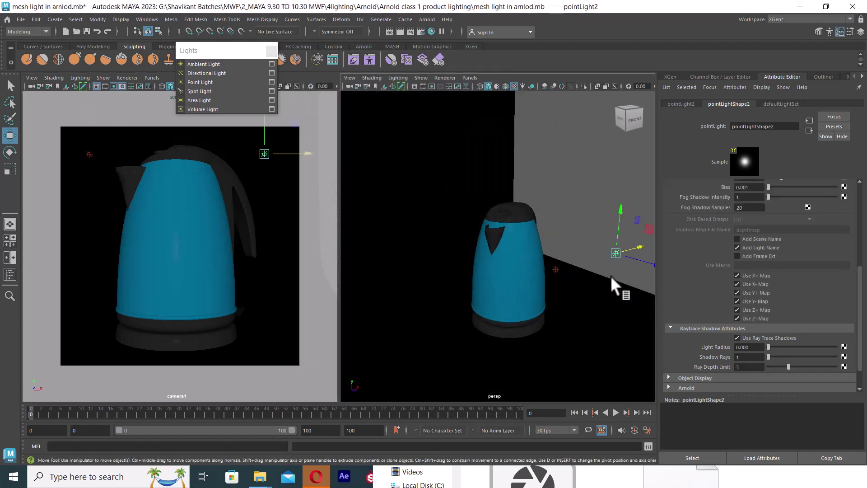
mouse_move(638, 246)
mouse_down()
mouse_move(626, 257)
mouse_move(652, 282)
mouse_move(499, 242)
mouse_move(459, 174)
mouse_move(454, 131)
mouse_up()
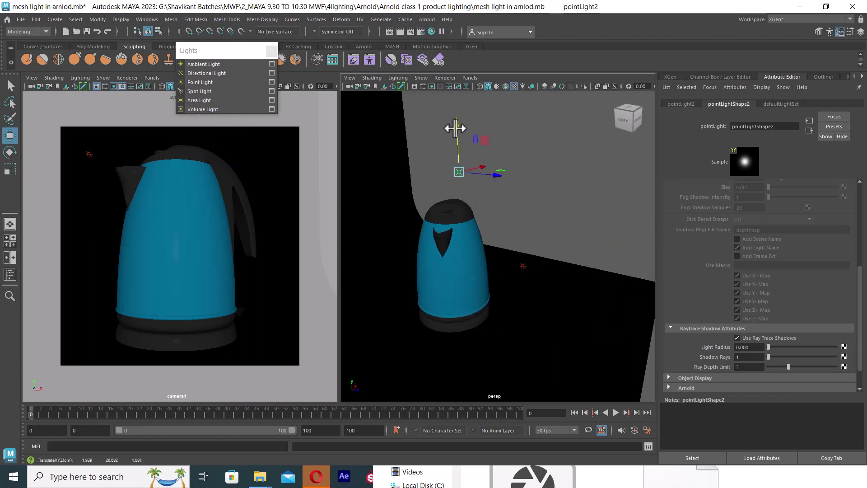
click(353, 346)
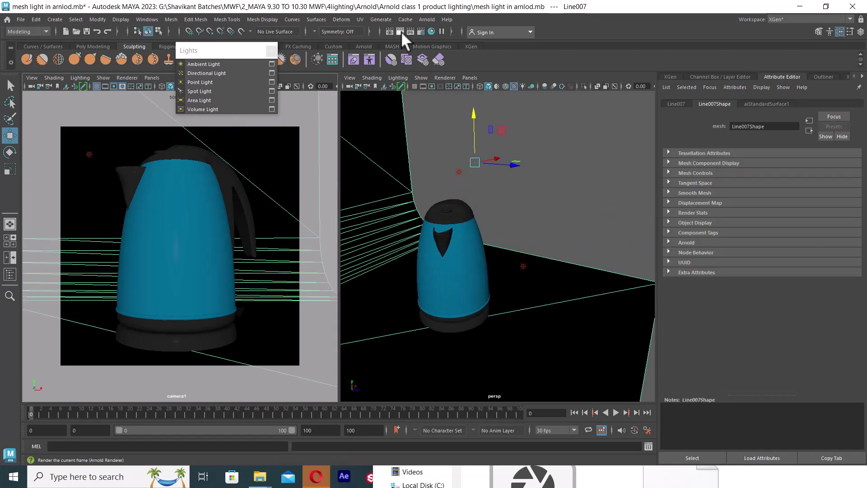
click(400, 32)
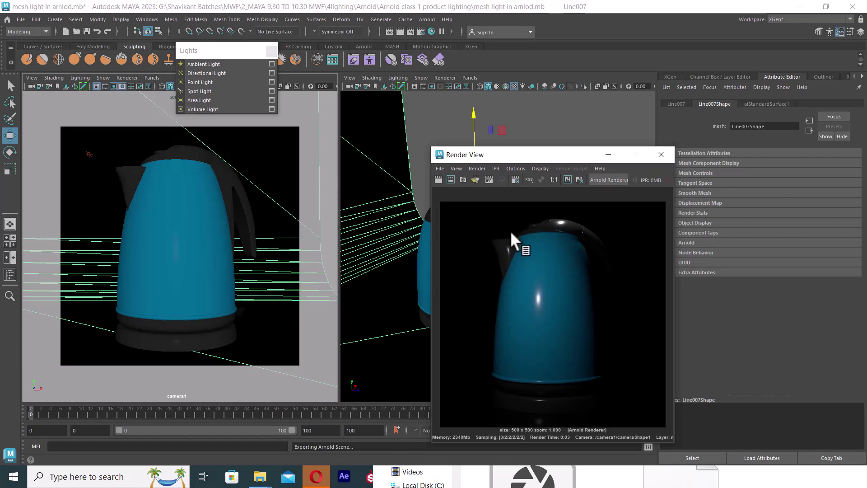
drag(569, 159, 622, 255)
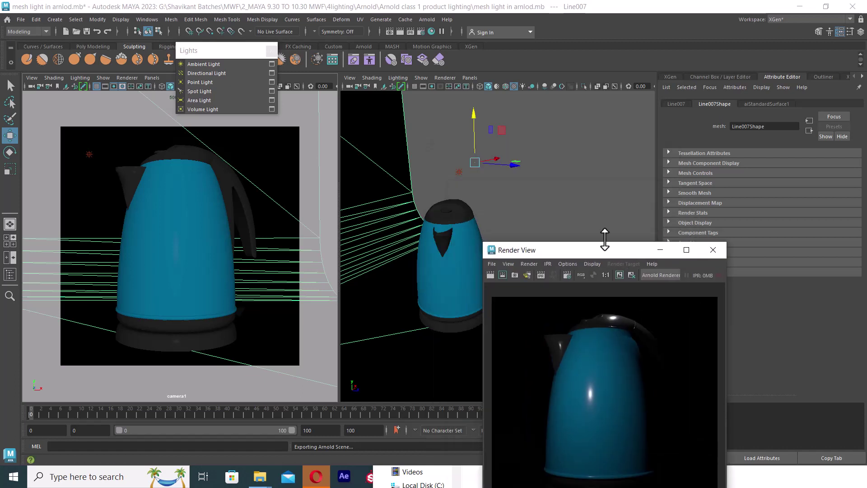
Step: Shift-drag the point light to duplicate it as pointLight3, shifted left of the kettle
click(505, 188)
click(459, 172)
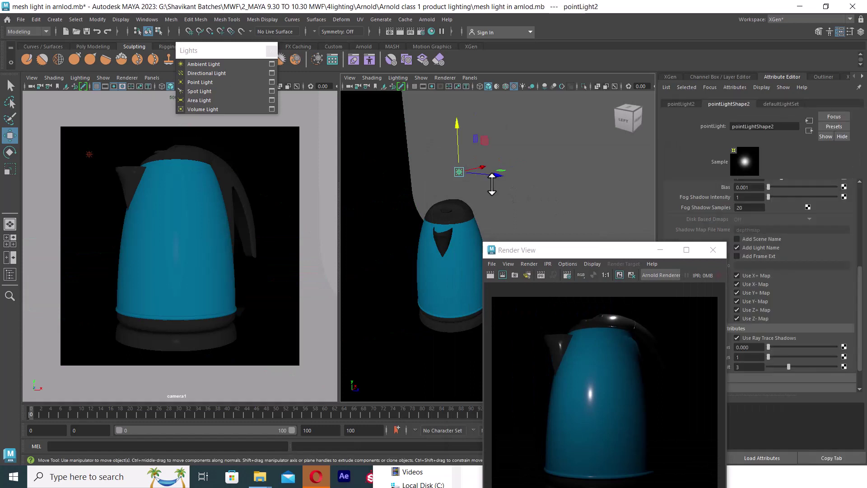
shift+drag(499, 178, 415, 229)
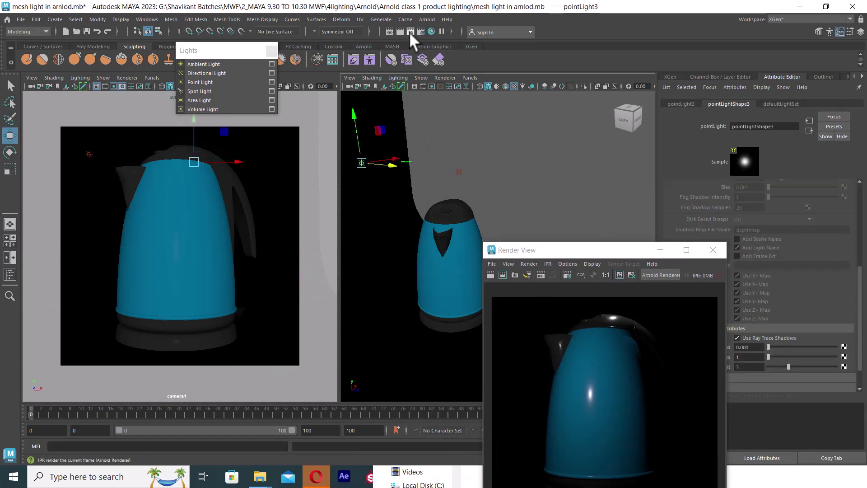
click(420, 19)
mouse_move(435, 66)
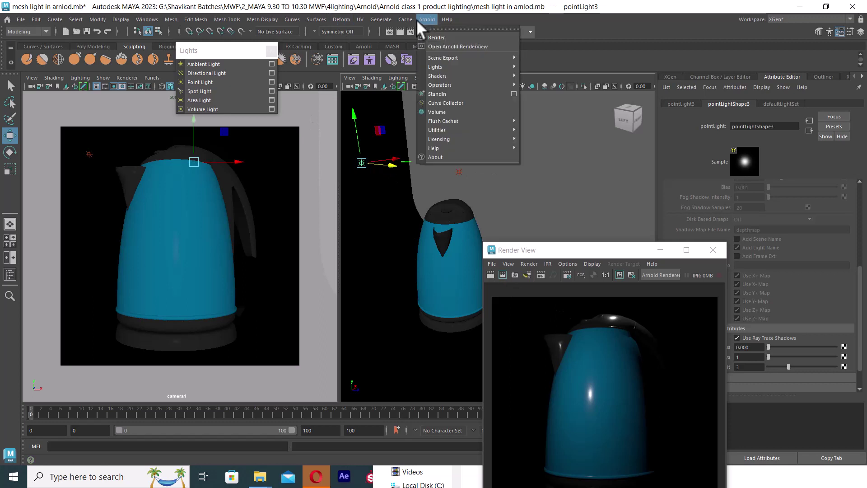
Step: Open Arnold RenderView and start the interactive IPR render of the kettle
click(472, 47)
click(252, 278)
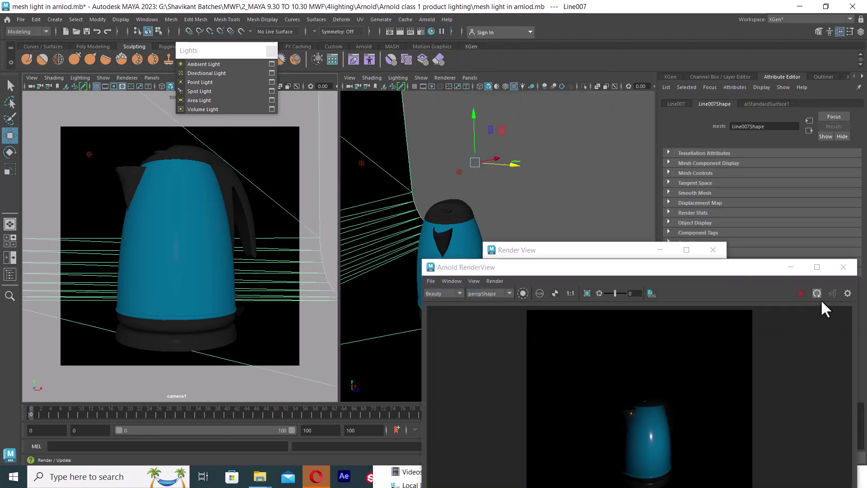
click(800, 293)
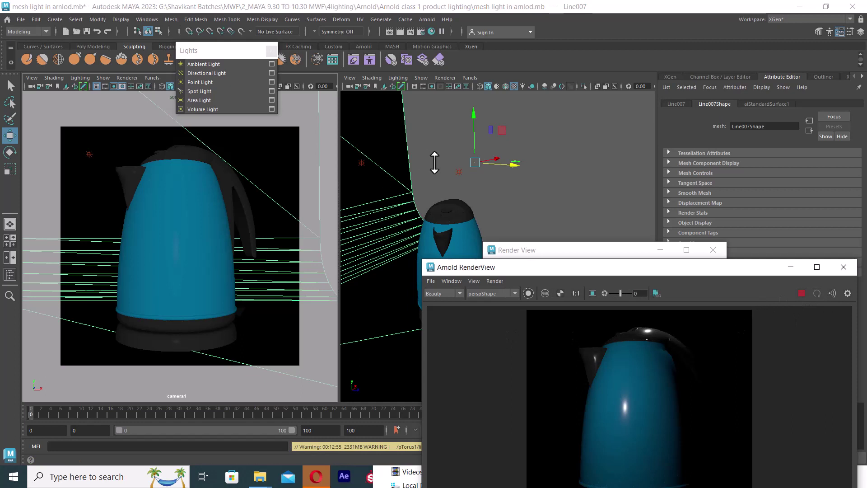
Step: Give pointLight3 a cyan colour and an intensity of 500
click(362, 165)
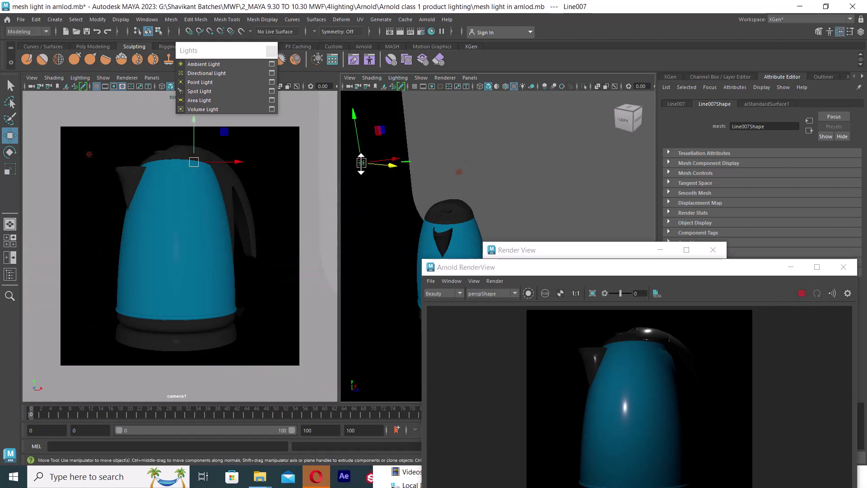
drag(747, 272, 493, 266)
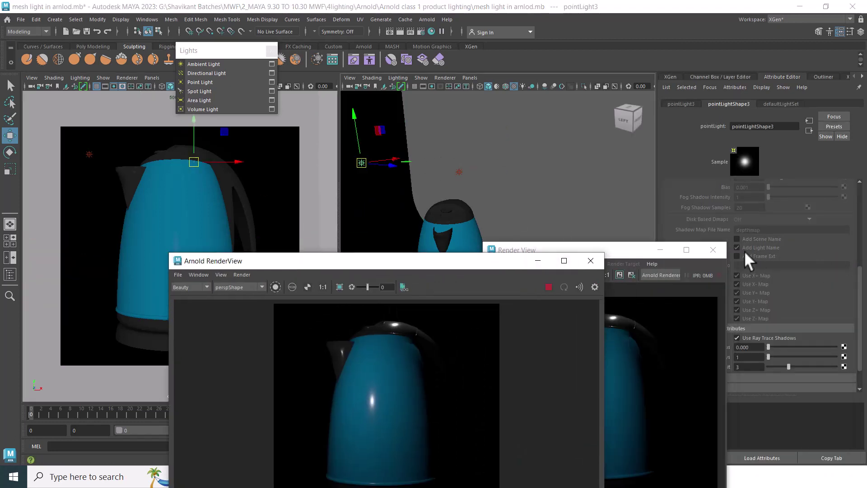
click(713, 249)
scroll(795, 235, up, 3)
scroll(801, 261, up, 3)
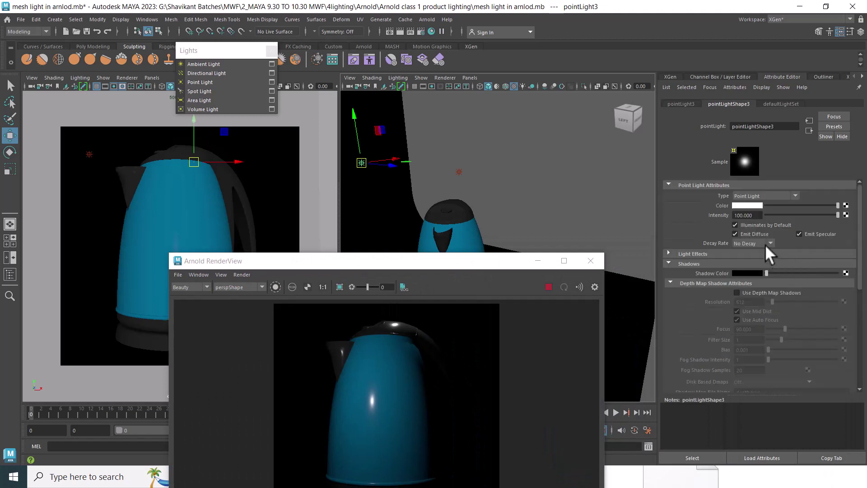
click(752, 206)
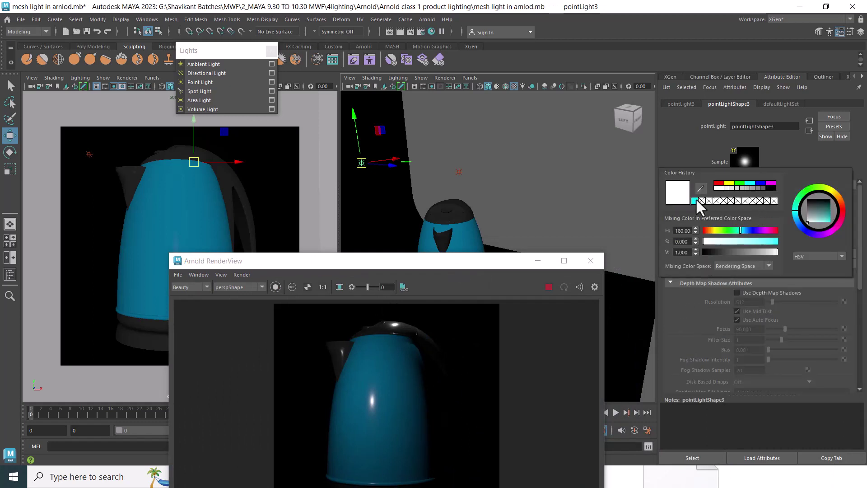
click(694, 200)
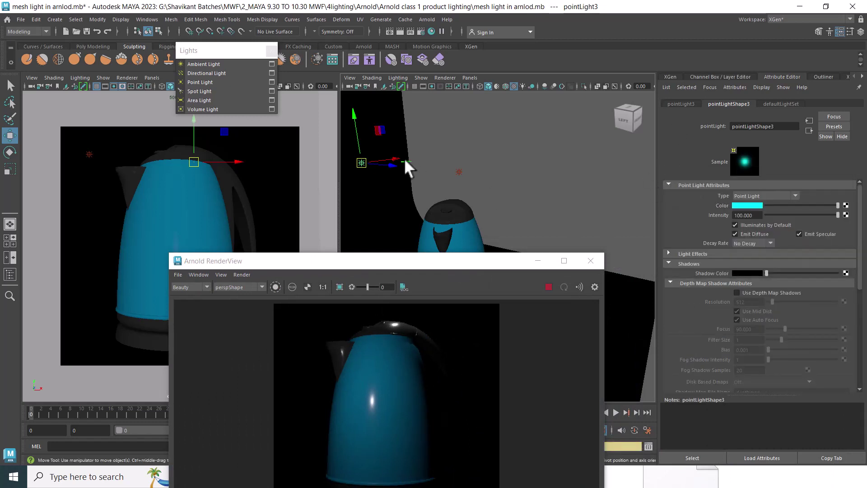
click(756, 216)
text(500)
key(Return)
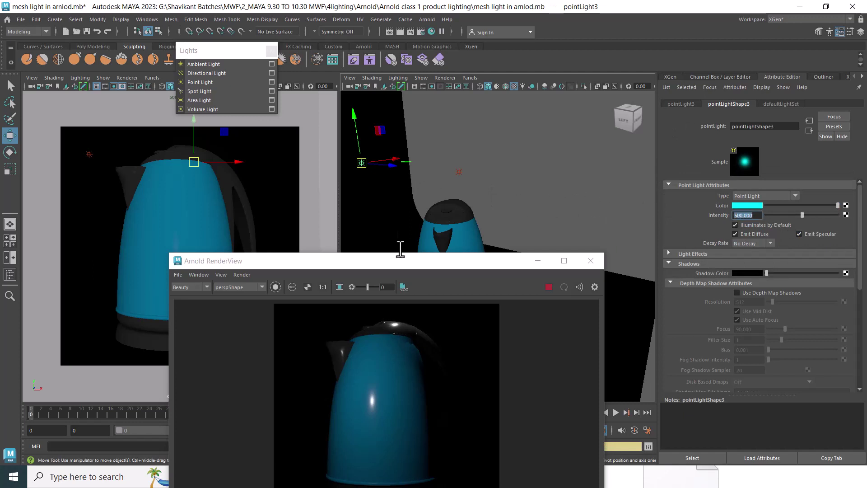
drag(433, 260, 497, 187)
Step: Re-render the scene with the cyan light and close the interactive render window
click(265, 155)
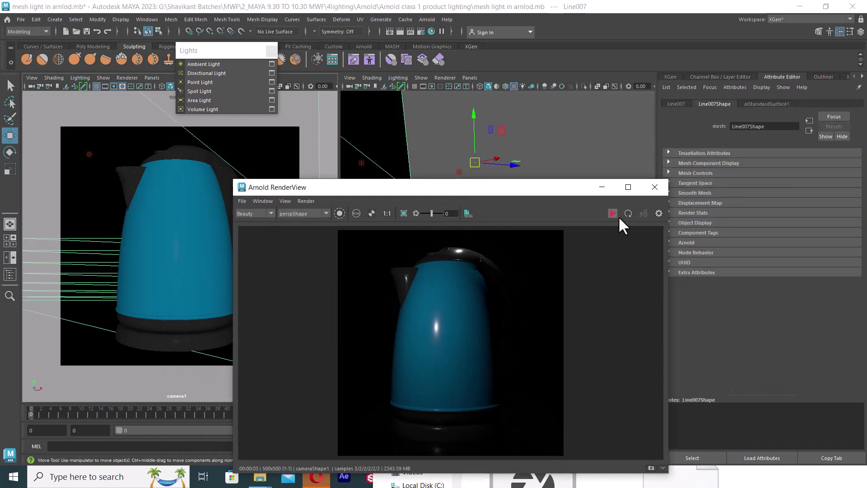
click(613, 213)
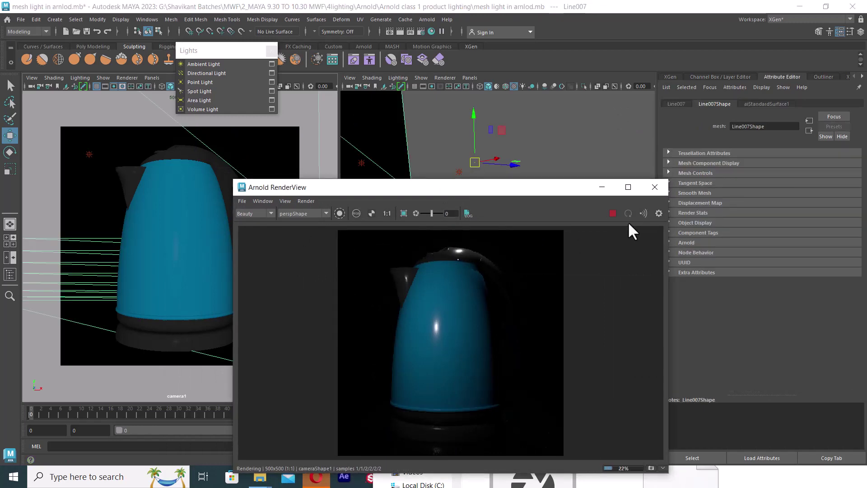
click(657, 185)
click(387, 189)
Step: Raise the cyan point light's intensity to 1000 and render the current frame
click(361, 163)
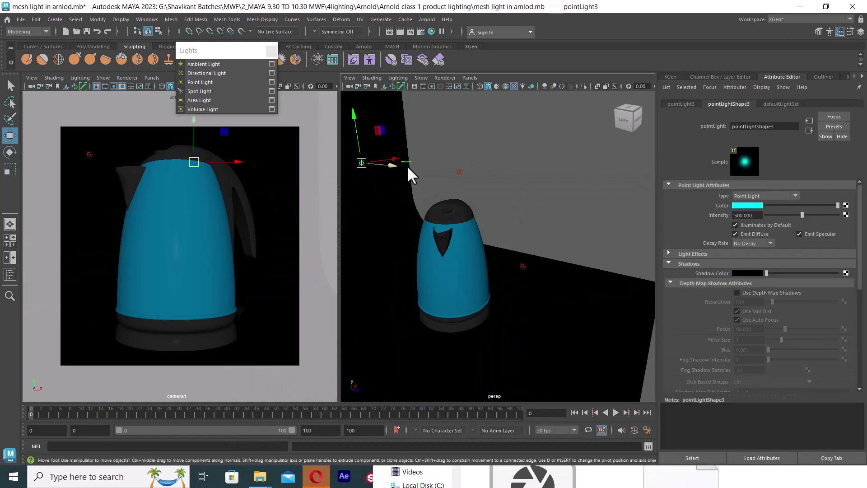
double_click(744, 216)
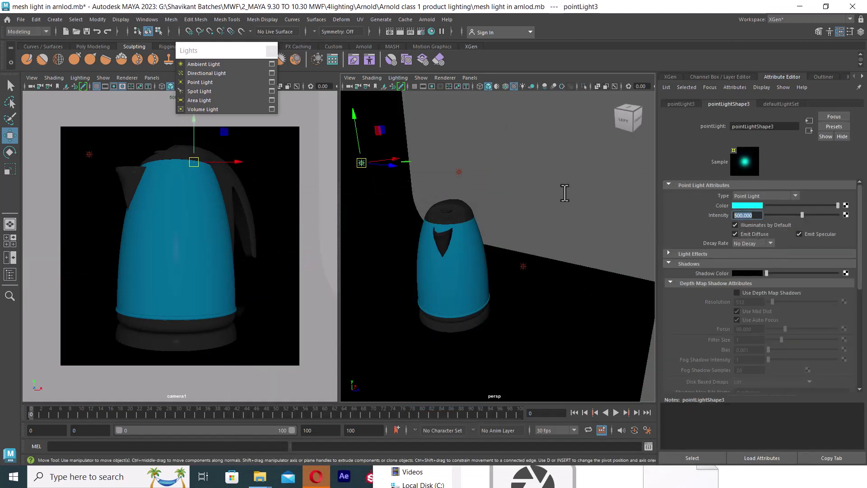
text(10)
key(Return)
click(277, 180)
click(400, 30)
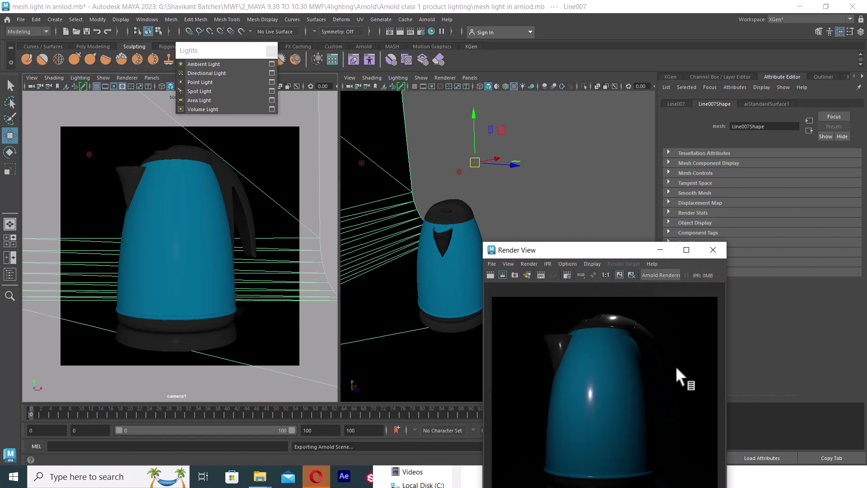
click(713, 250)
Step: Confirm the cyan light's intensity is 1000 and render the frame again
click(388, 167)
click(369, 167)
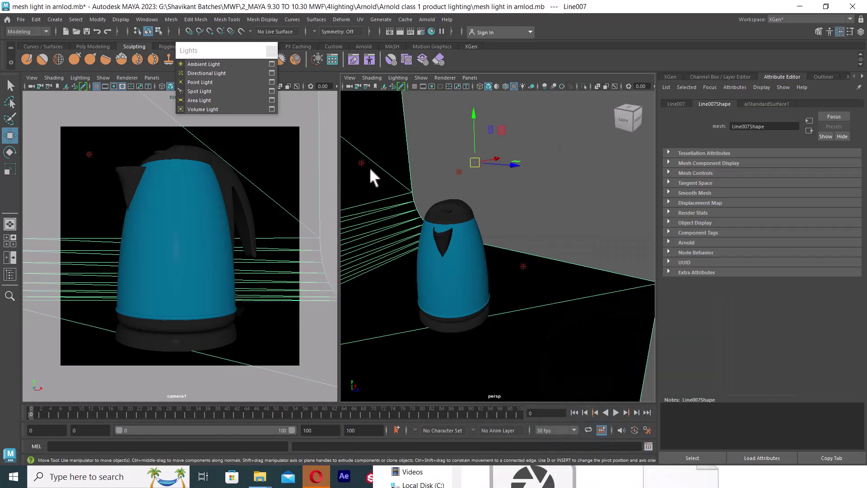
click(360, 162)
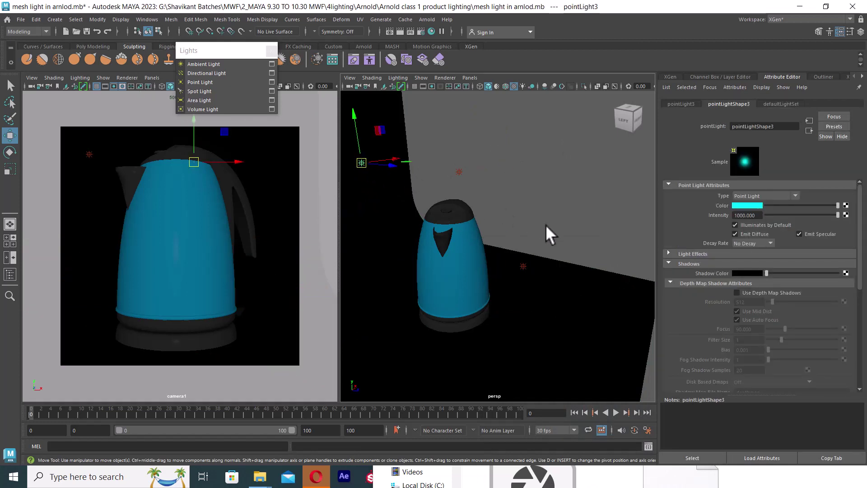
click(758, 216)
click(286, 211)
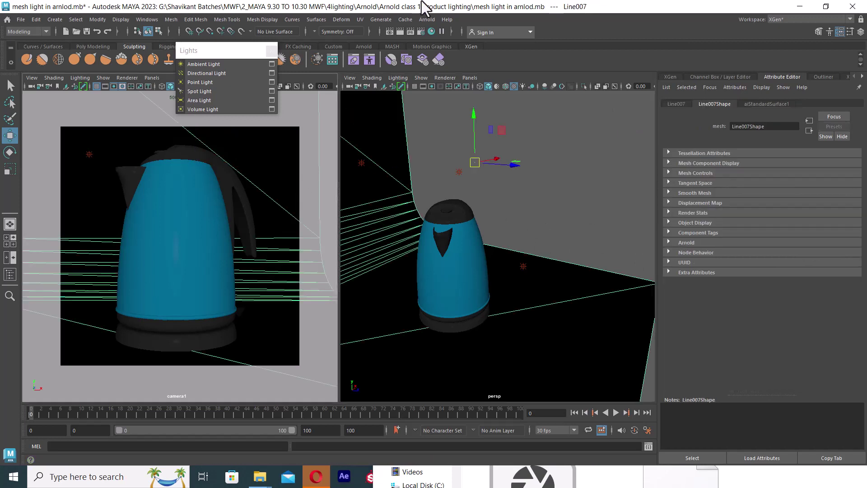
click(399, 31)
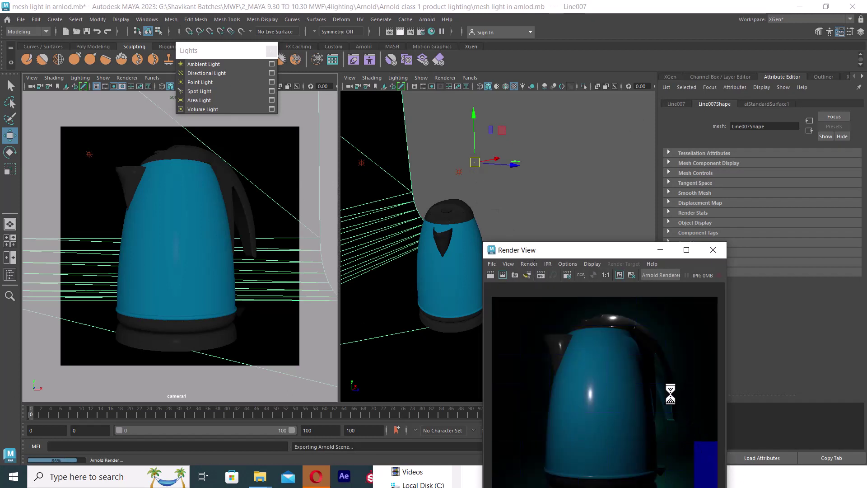
drag(618, 250, 704, 125)
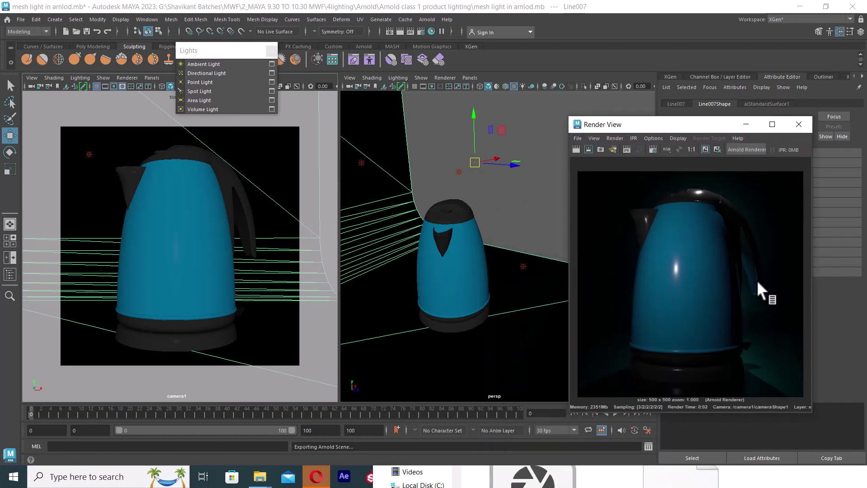
Step: Move the cyan point light lower and to the left, then re-render
click(361, 164)
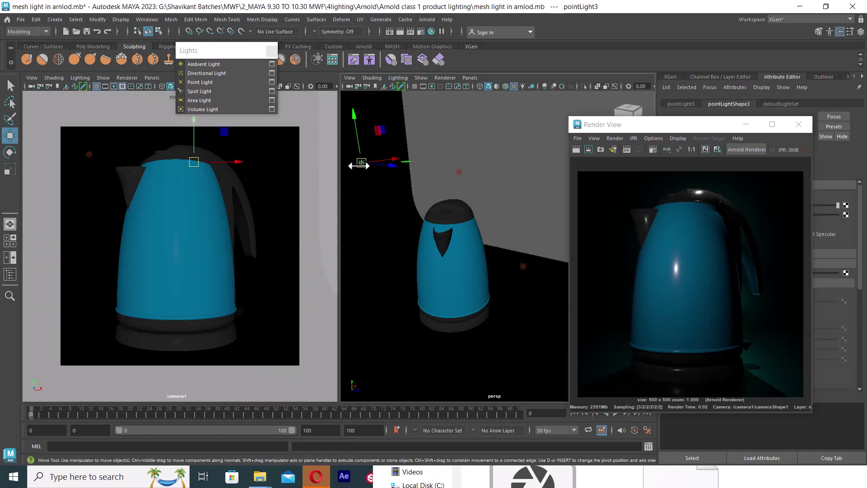
drag(354, 121, 359, 149)
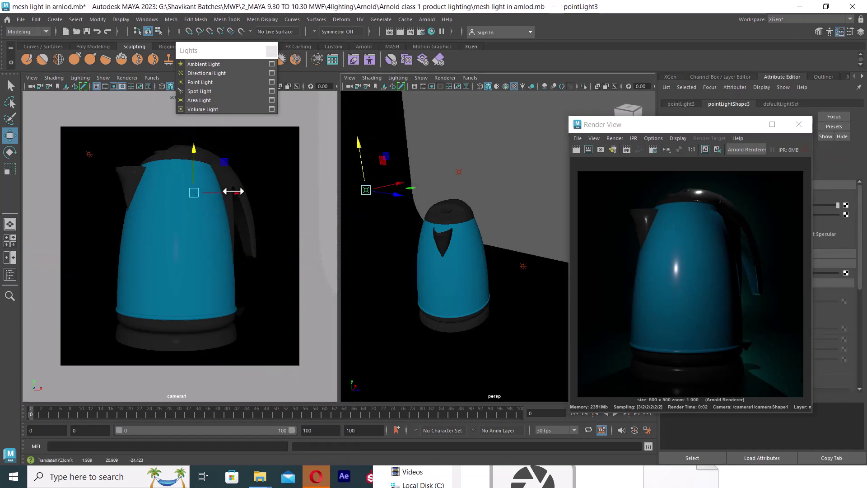
drag(233, 192, 222, 192)
click(281, 205)
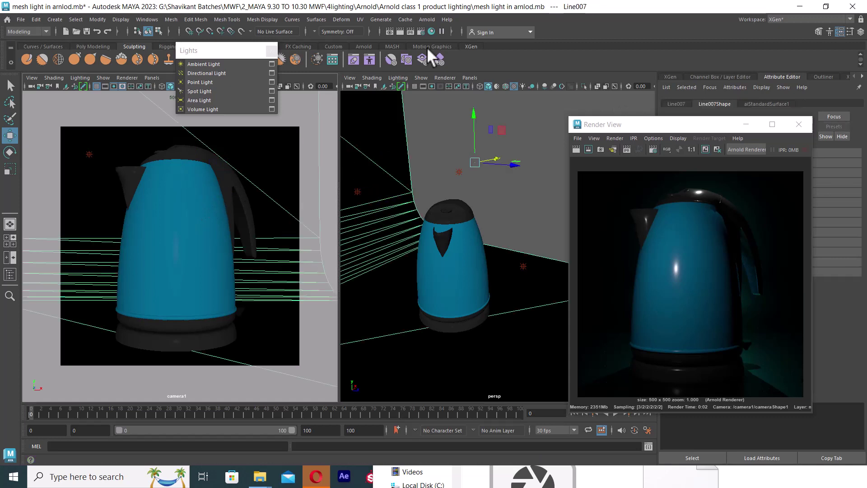
click(401, 31)
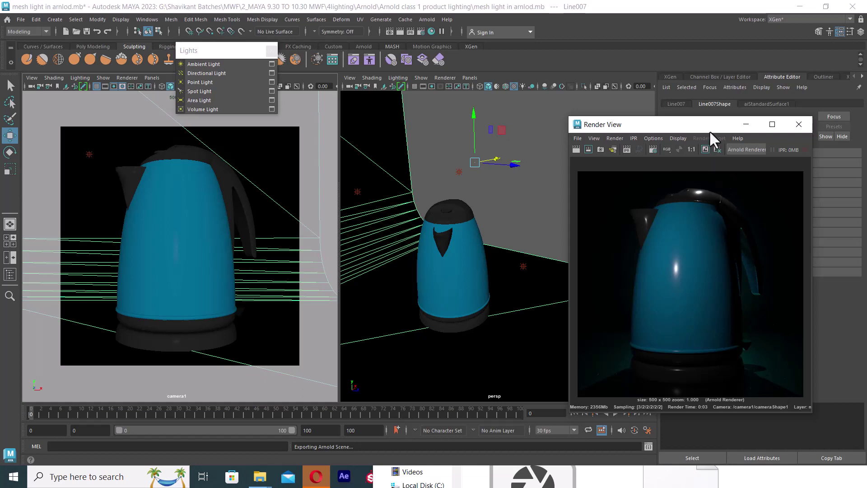
Step: Re-render the kettle with the cyan light's current settings
mouse_move(710, 131)
mouse_down()
mouse_move(590, 181)
mouse_move(638, 199)
mouse_move(578, 78)
mouse_up()
click(357, 192)
scroll(793, 352, down, 3)
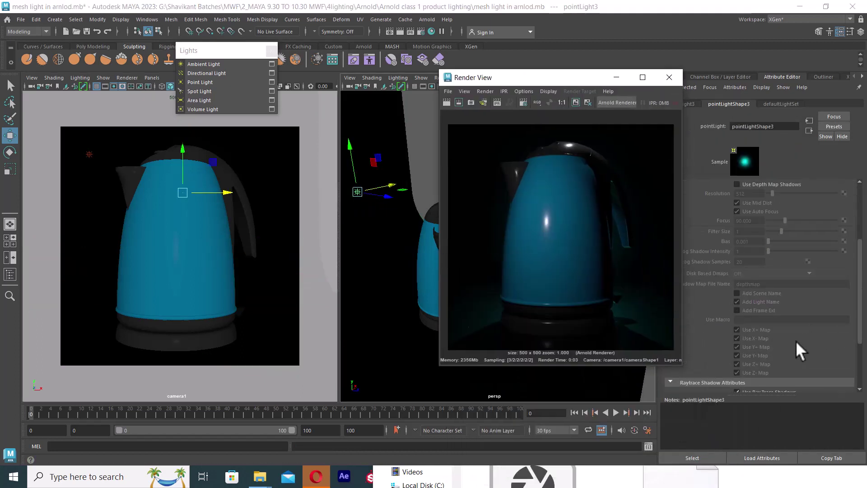
scroll(763, 361, down, 3)
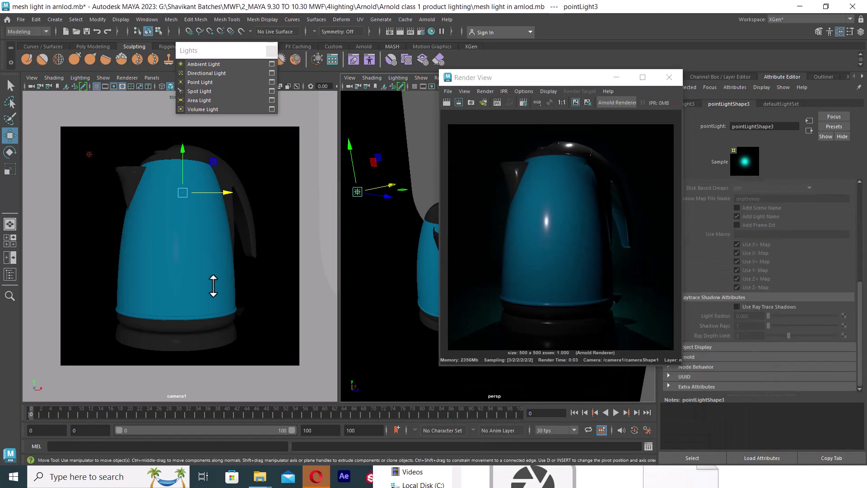
click(291, 228)
click(444, 101)
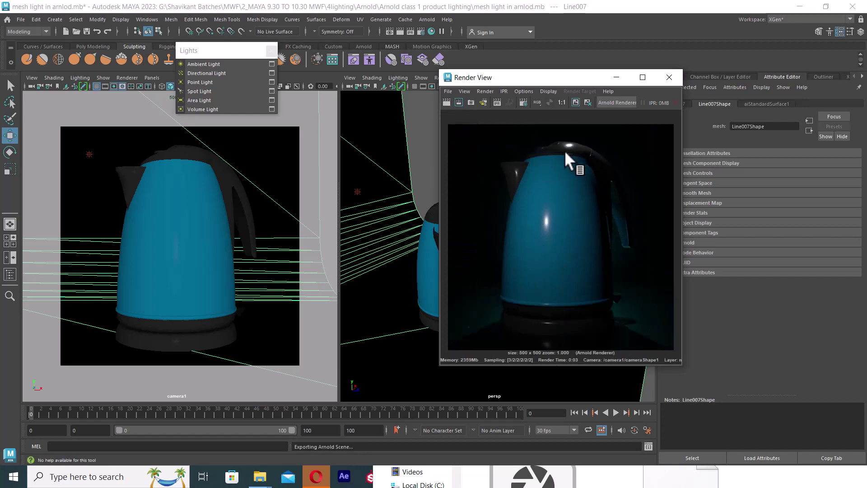
drag(587, 77, 524, 271)
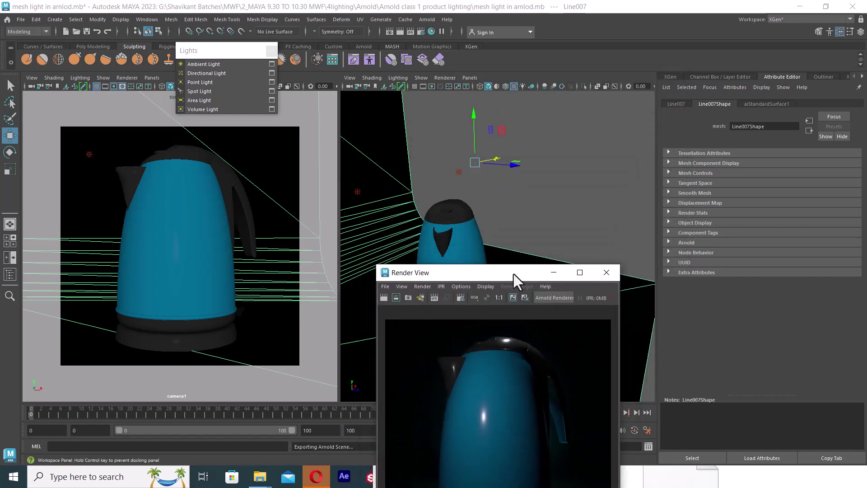
Step: Disable Use Ray Trace Shadows on pointLight2 and render camera1 again
click(568, 172)
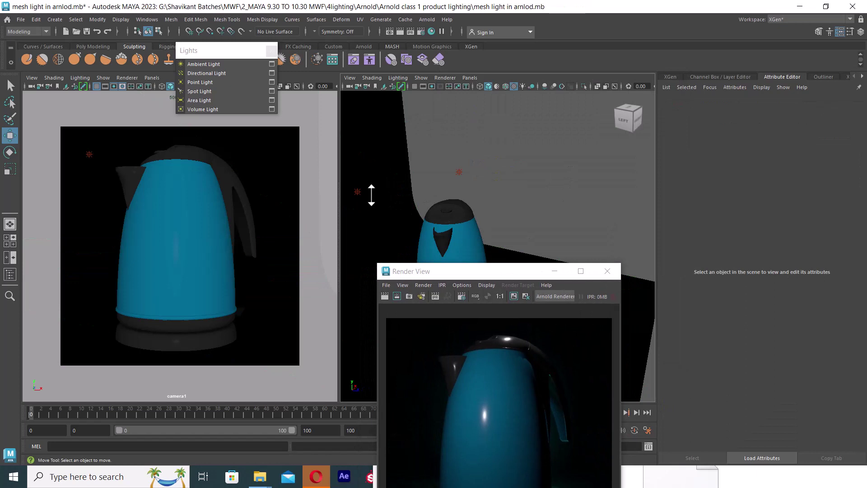
click(457, 171)
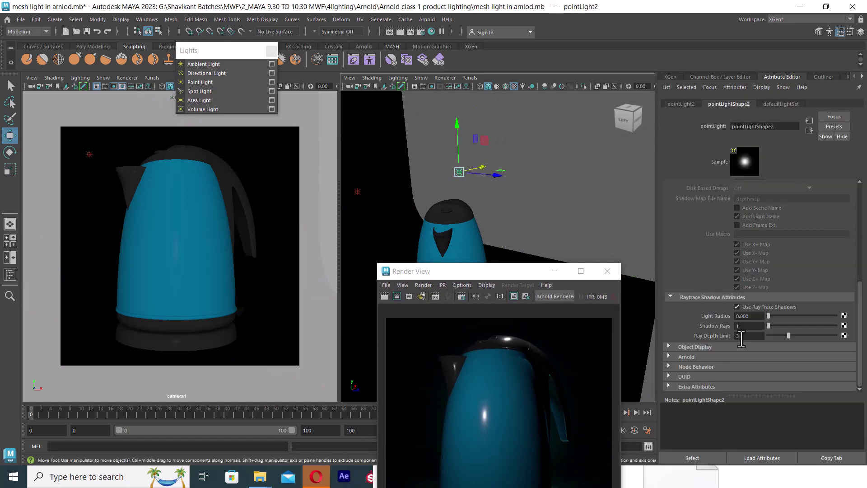
click(770, 306)
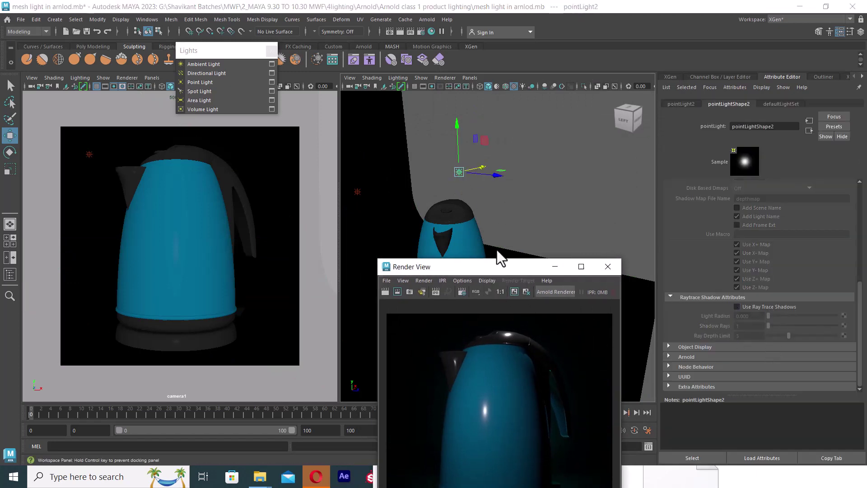
drag(497, 271, 522, 100)
click(283, 195)
click(411, 126)
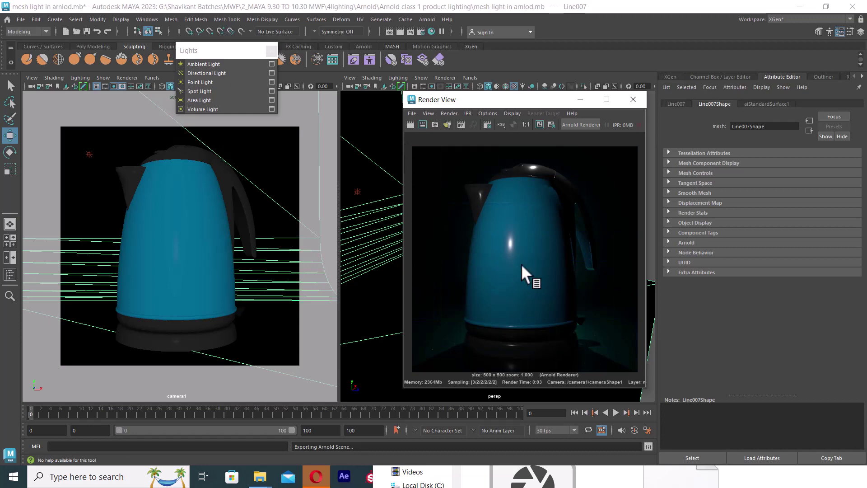
drag(546, 101, 318, 312)
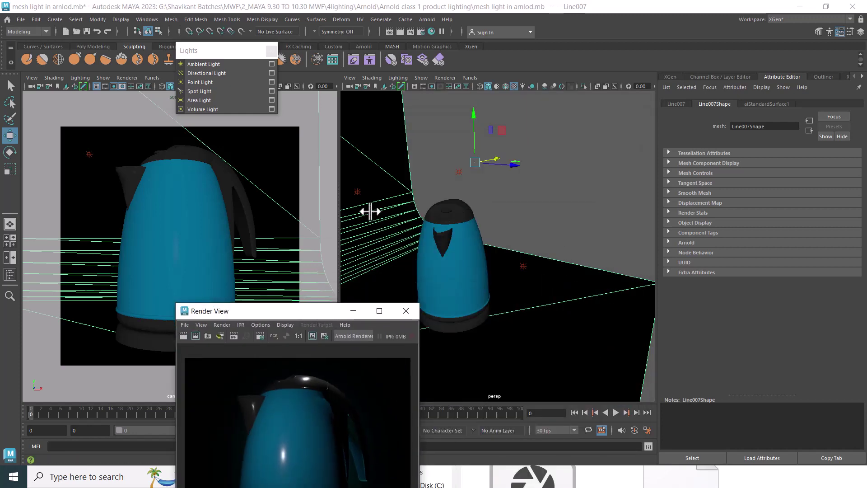
Step: Expand pointLight1's Arnold section in the Attribute Editor, then render with Line007 selected
click(357, 191)
scroll(813, 301, down, 3)
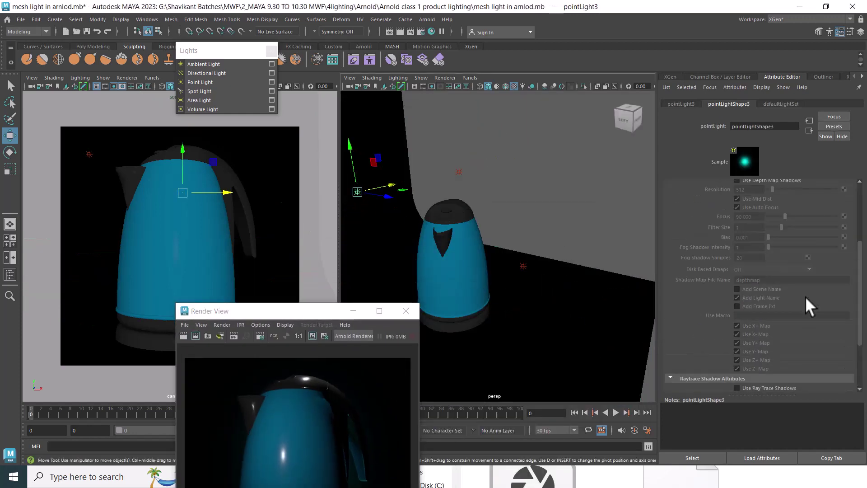
scroll(806, 297, up, 3)
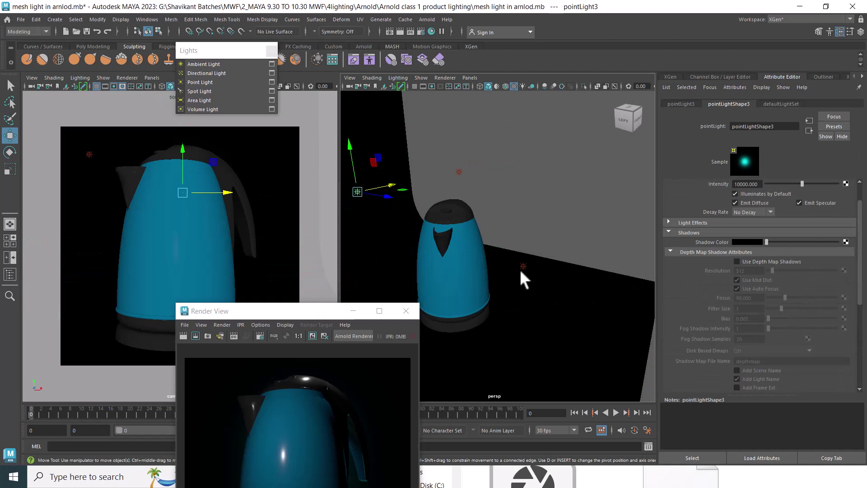
click(523, 266)
scroll(820, 327, down, 2)
scroll(826, 315, down, 2)
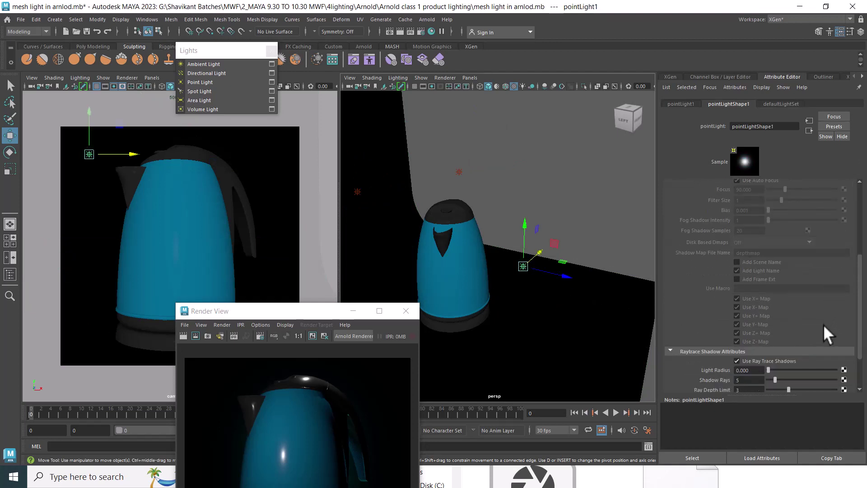
scroll(820, 321, down, 2)
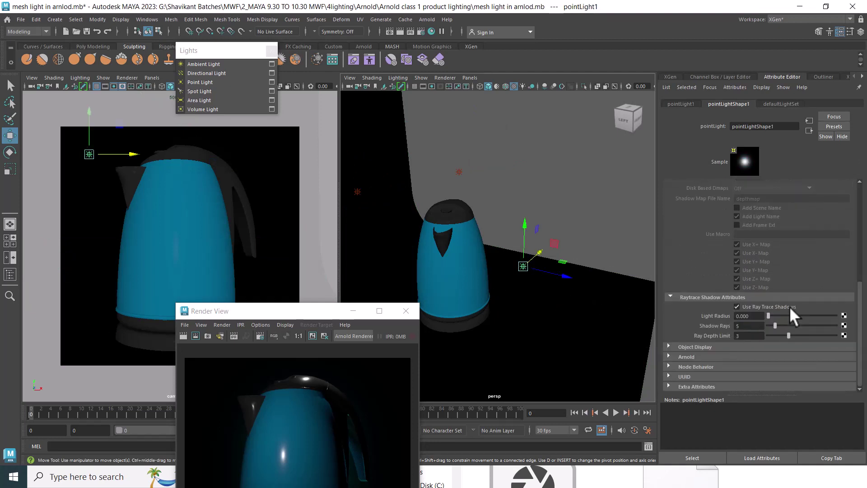
click(697, 356)
scroll(709, 337, down, 3)
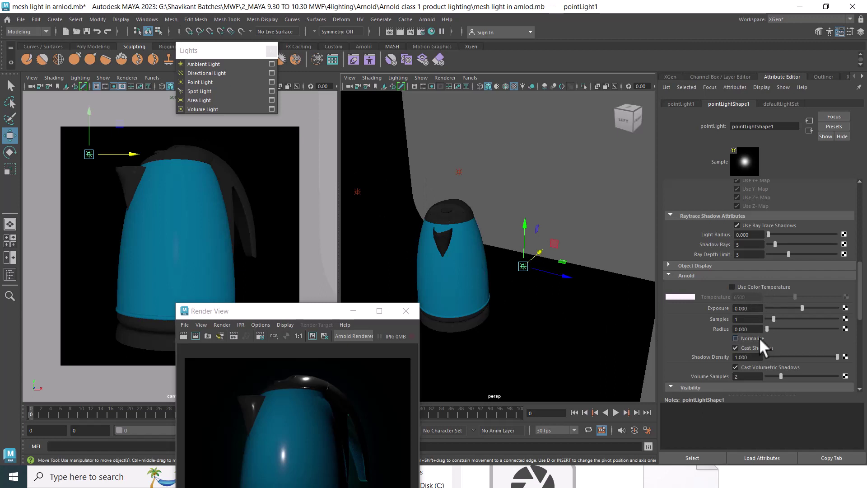
click(287, 261)
click(183, 336)
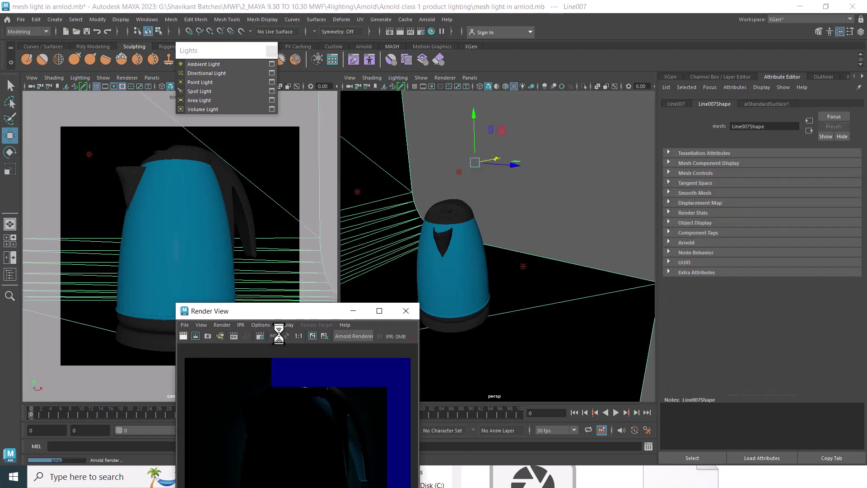
Step: Render with pointLight1's Normalize on and keep the image for comparison
drag(304, 310, 415, 136)
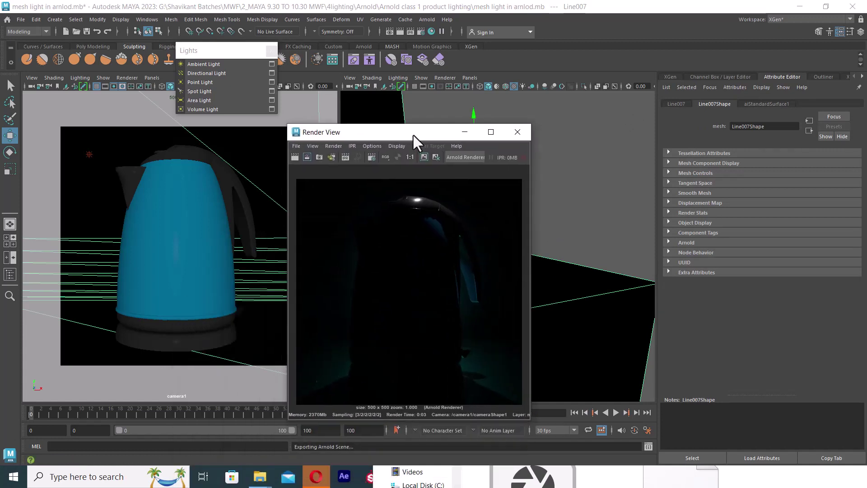
click(89, 154)
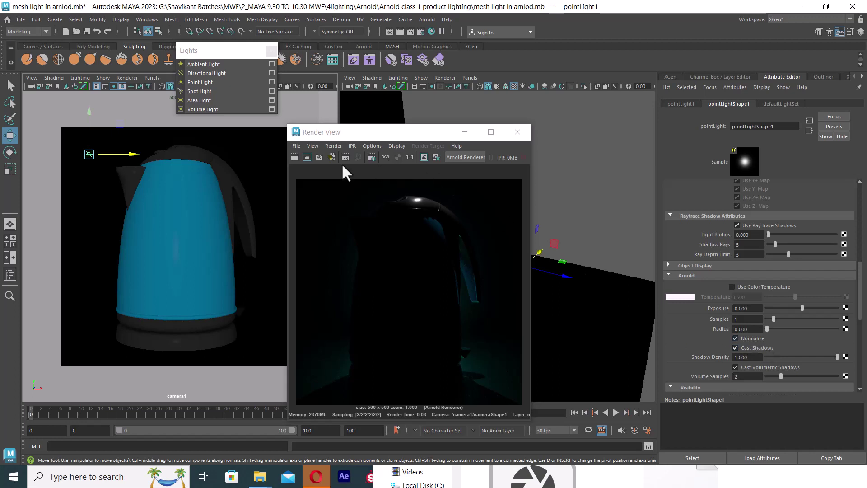
click(295, 157)
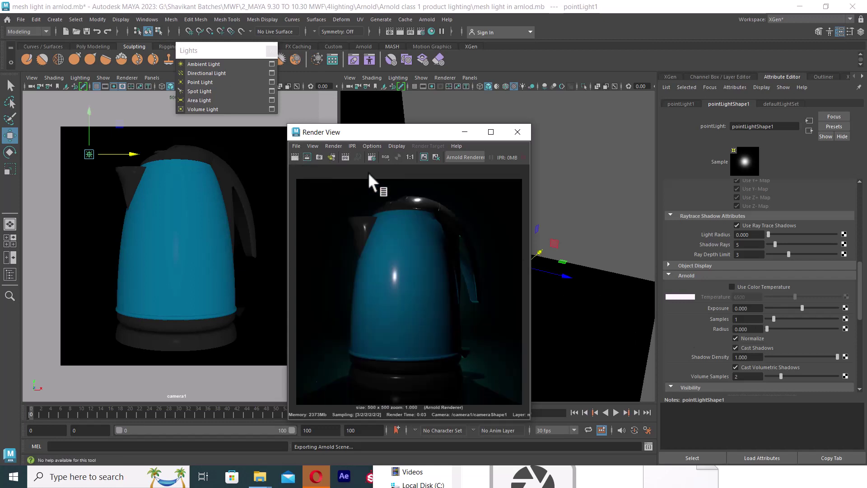
click(423, 156)
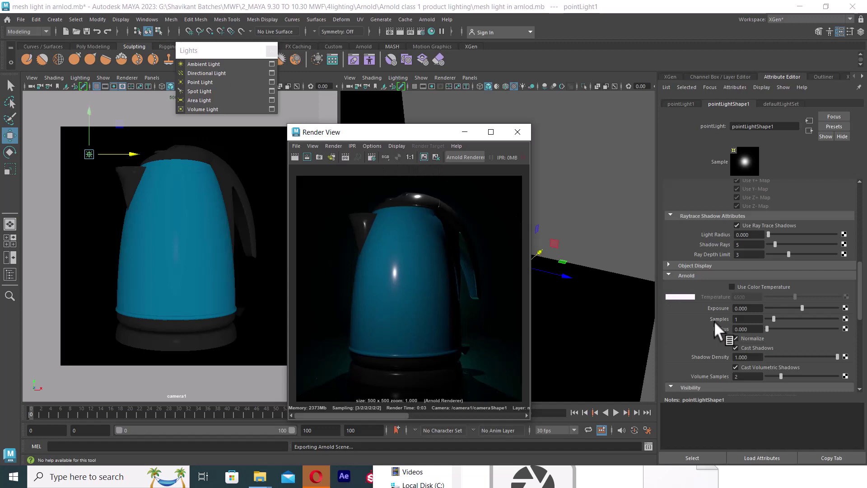
Step: Turn off Normalize on pointLight1 and re-render the darkened kettle
click(753, 341)
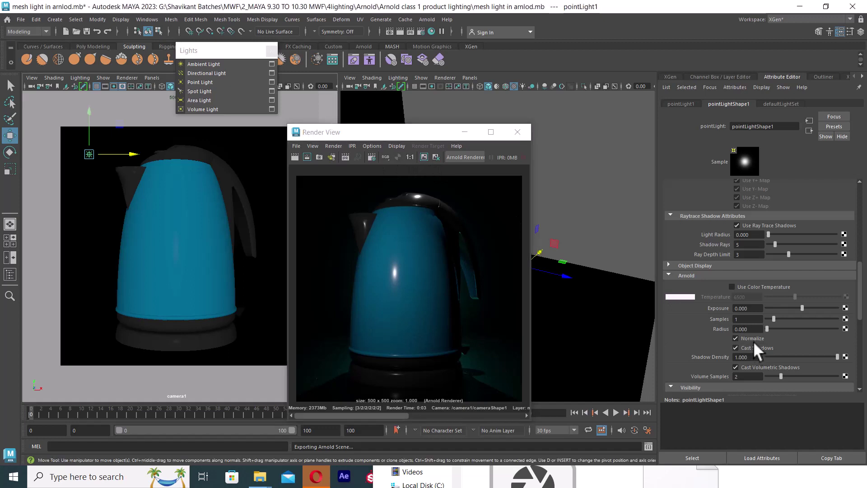
click(294, 157)
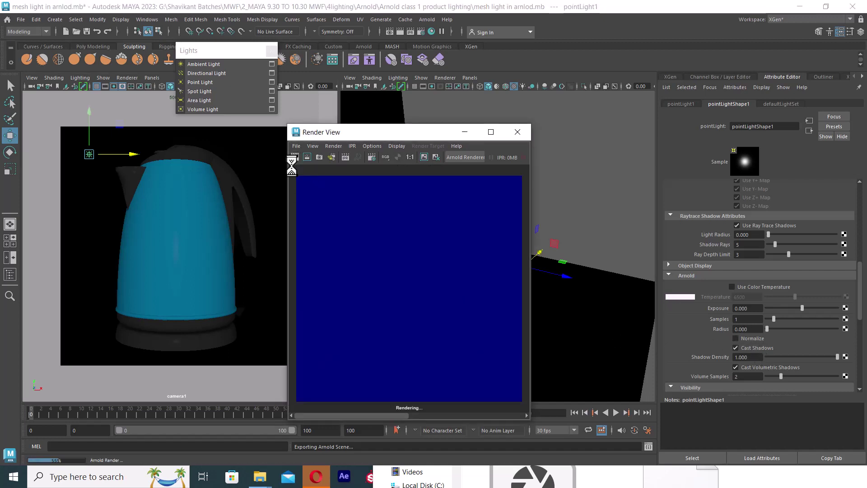
click(860, 302)
Step: Set pointLight1's intensity to 10000 and render
drag(860, 302, 861, 224)
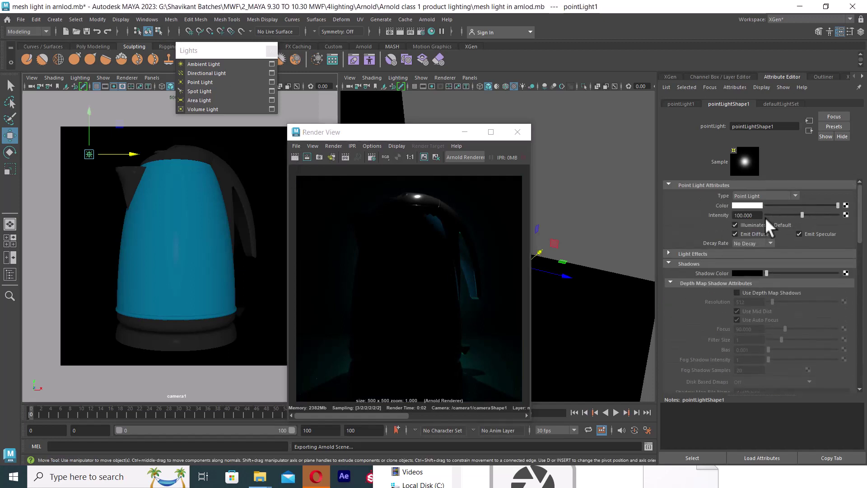
click(757, 216)
drag(757, 215, 673, 208)
text(10000)
key(Return)
click(295, 157)
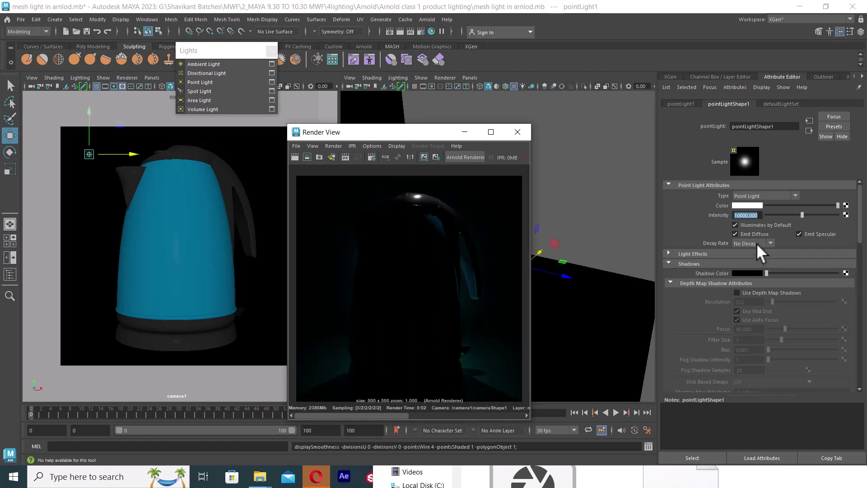
Step: Drop pointLight1's intensity to 1 and render again
click(762, 213)
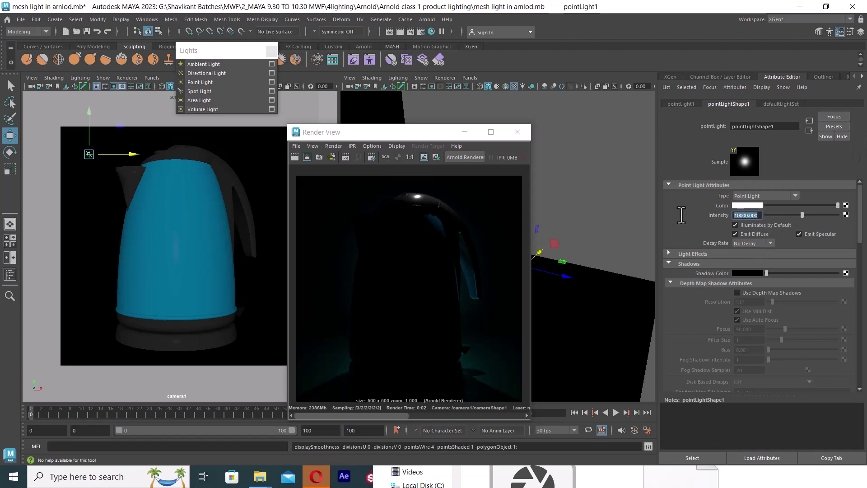
text(1)
key(Return)
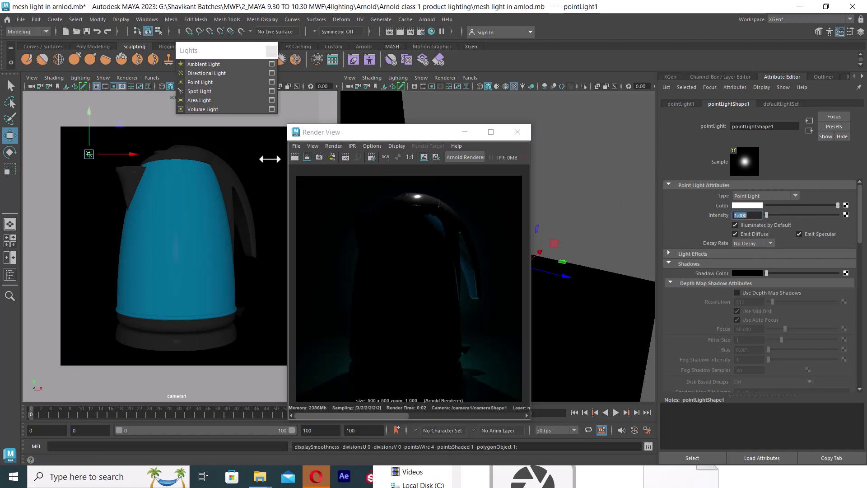
click(294, 157)
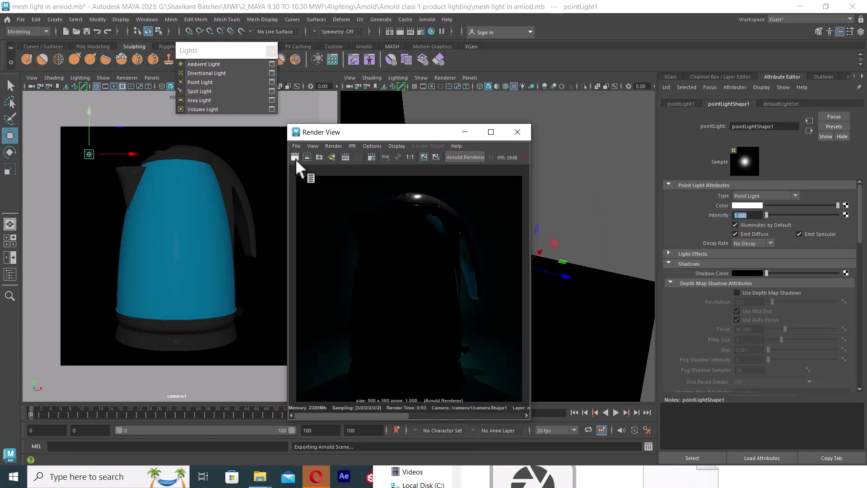
Step: Re-enable Normalize on pointLight1, set intensity to 500, and render
scroll(751, 246, down, 5)
scroll(782, 285, down, 5)
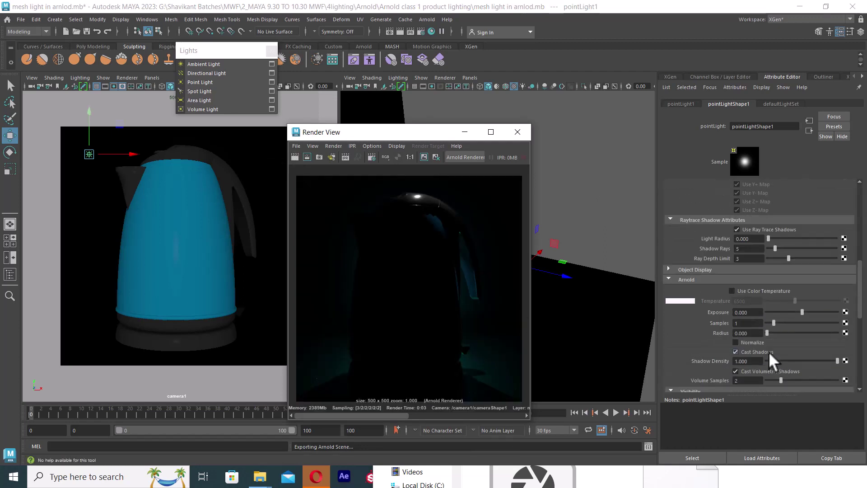
scroll(768, 347, down, 5)
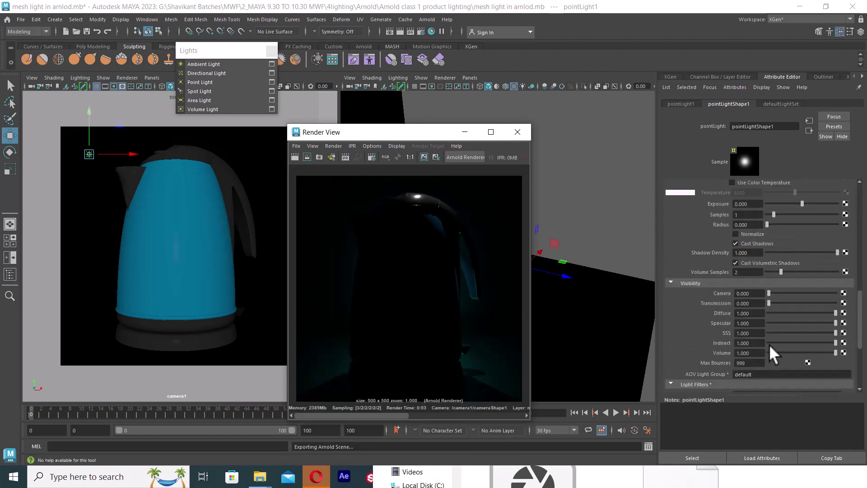
click(755, 233)
scroll(774, 255, up, 5)
scroll(781, 263, up, 5)
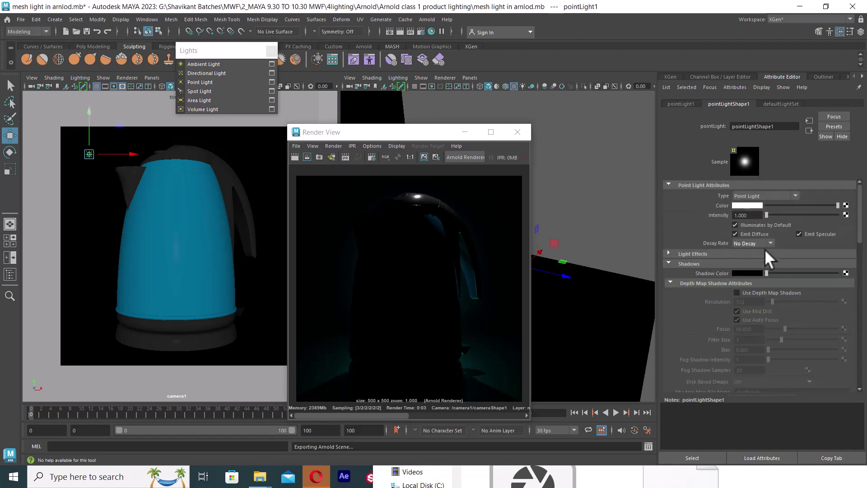
click(753, 215)
text(500)
key(Return)
click(281, 155)
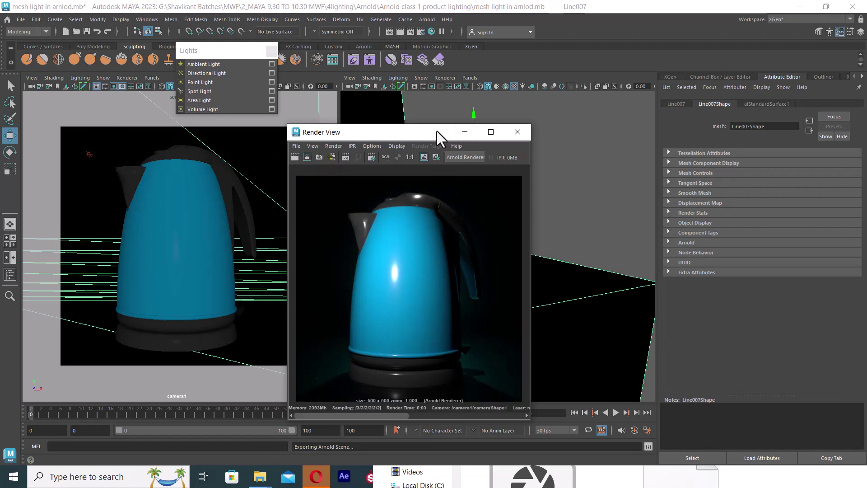
Step: Show pointLight3's settings (intensity 10000, no decay) beside the latest render
mouse_move(427, 128)
mouse_down()
mouse_move(416, 129)
mouse_move(382, 266)
mouse_up()
click(356, 196)
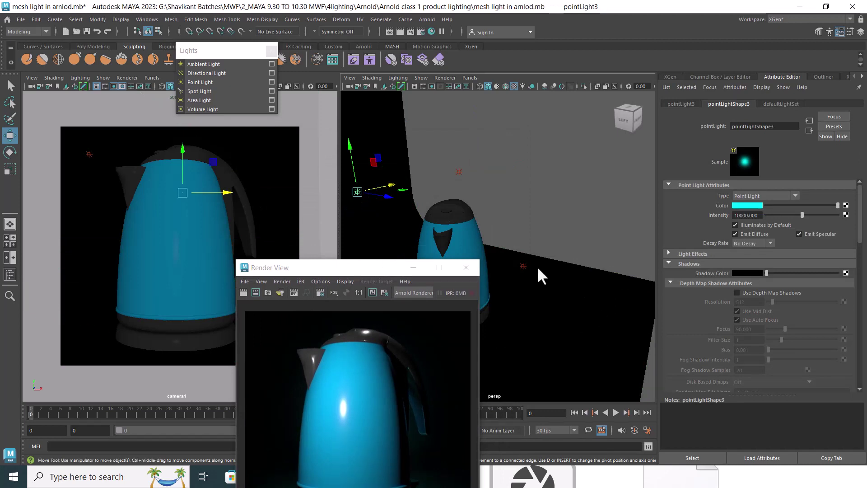
mouse_move(402, 269)
mouse_down()
mouse_move(532, 164)
mouse_move(564, 115)
mouse_move(556, 106)
mouse_up()
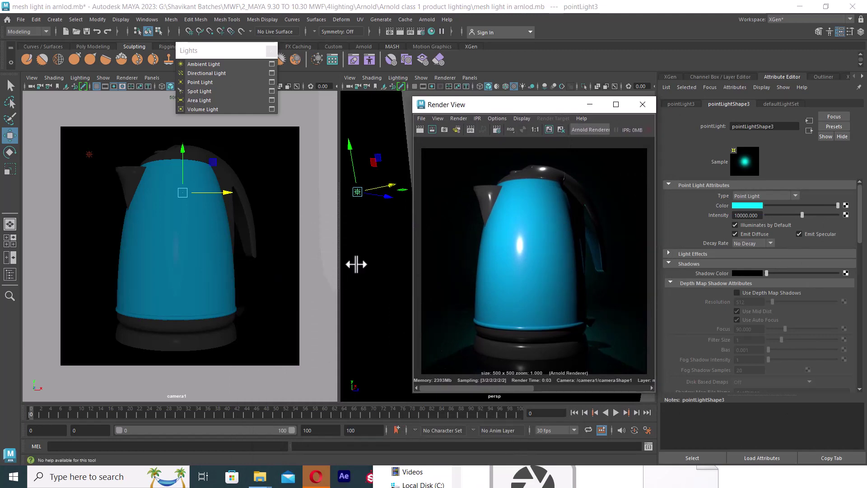
key(alt+Tab)
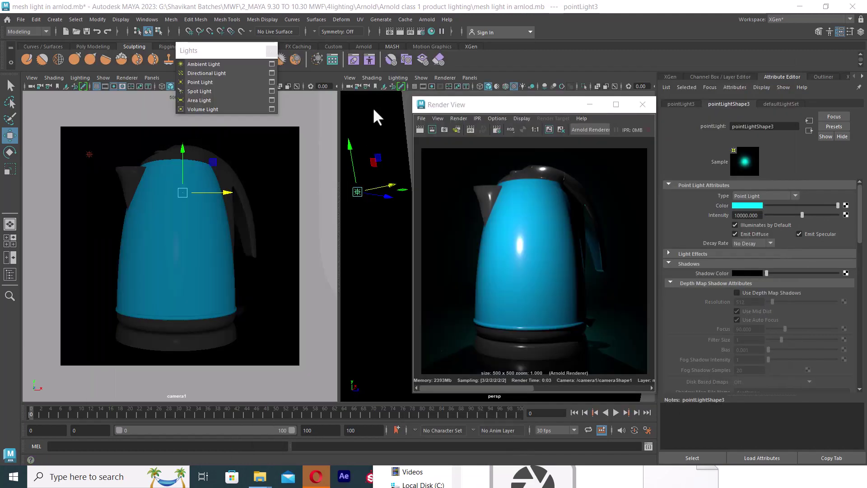